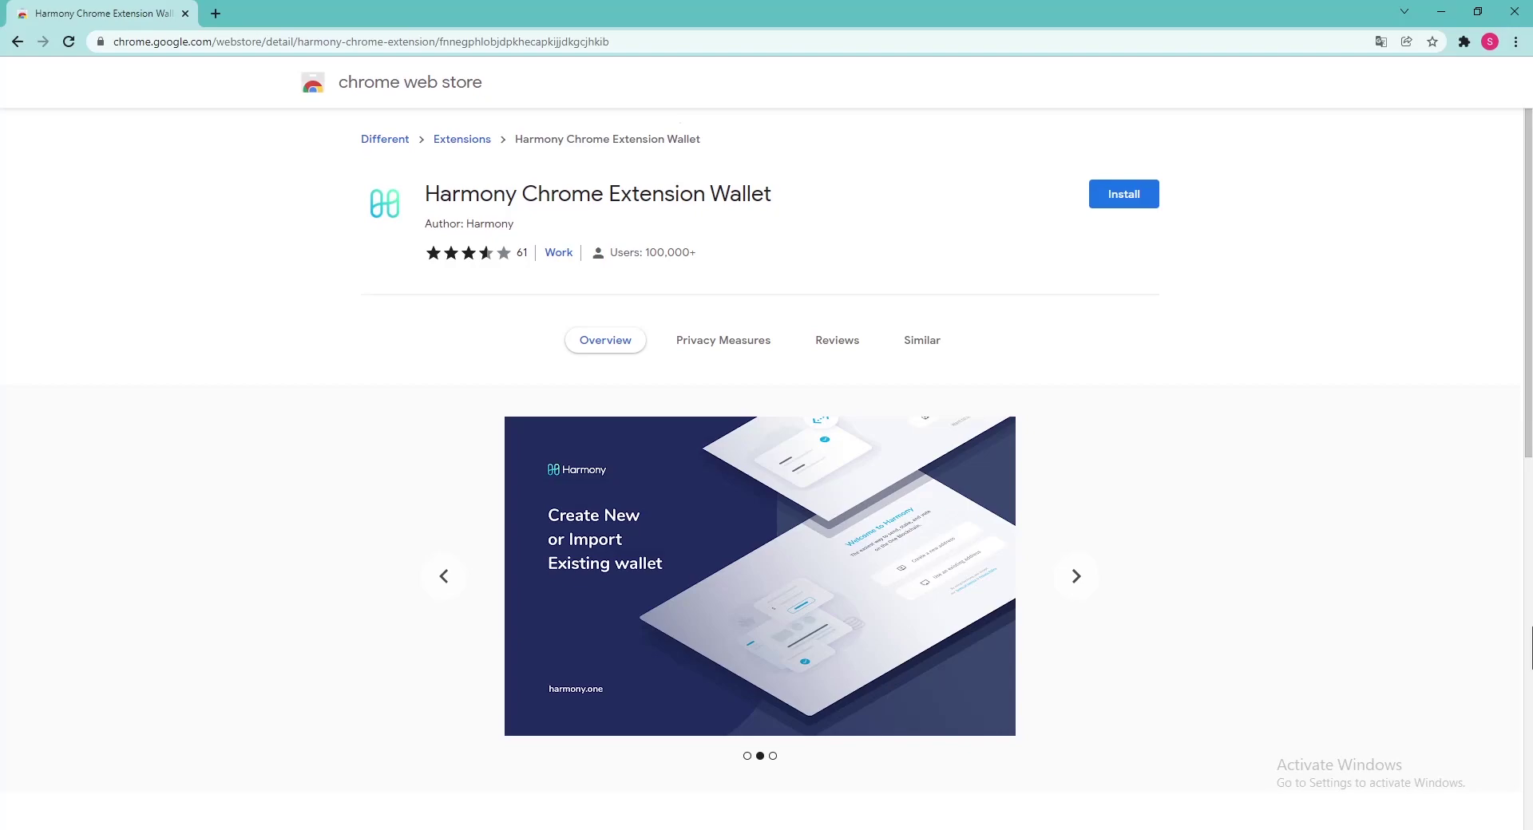
- Install the Harmony Chrome Extension Wallet from its Chrome Web Store listing and confirm adding it
left_click(1125, 200)
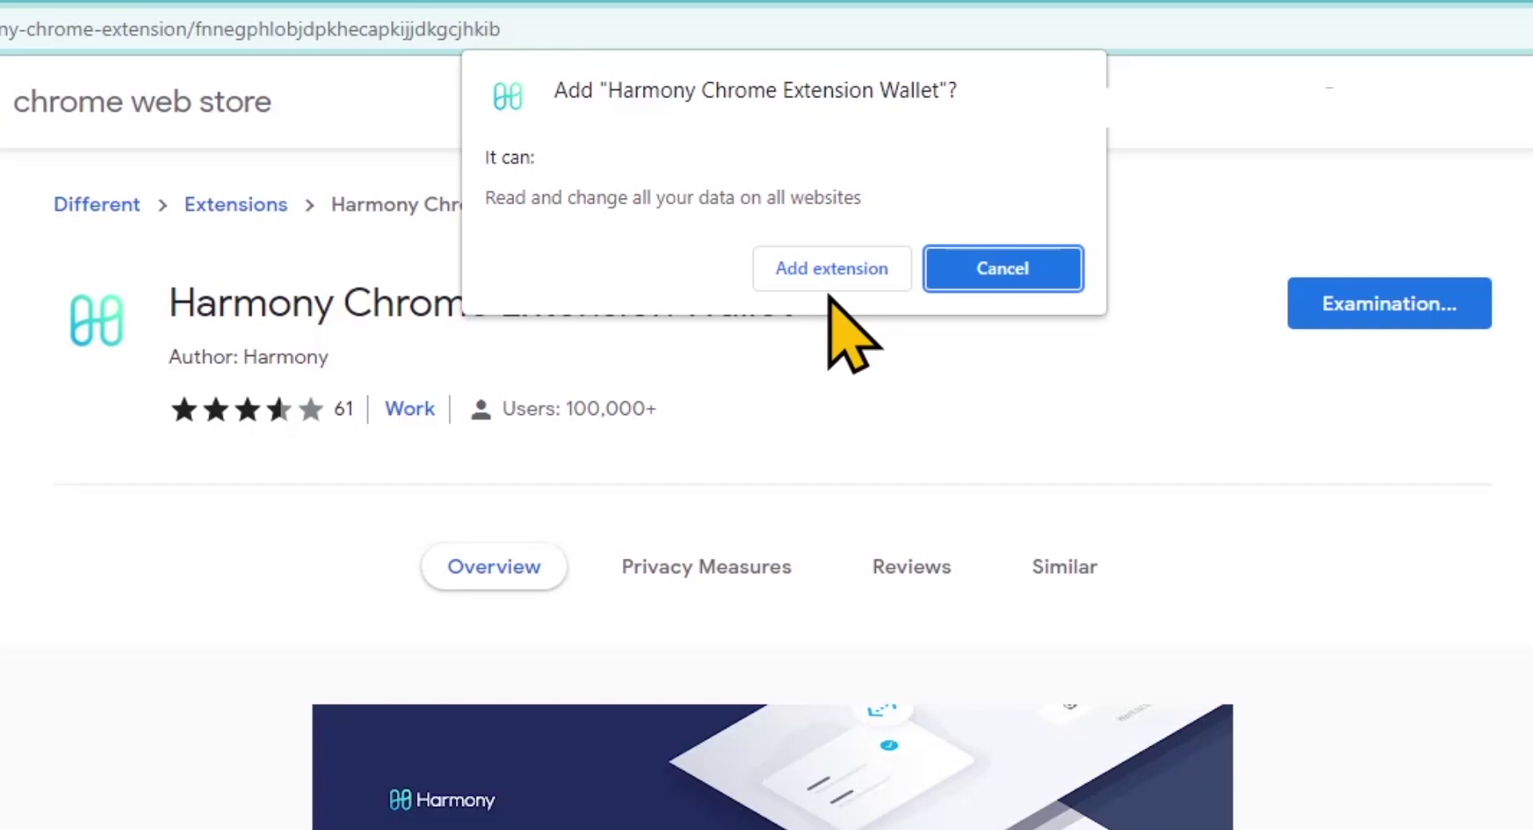
left_click(830, 289)
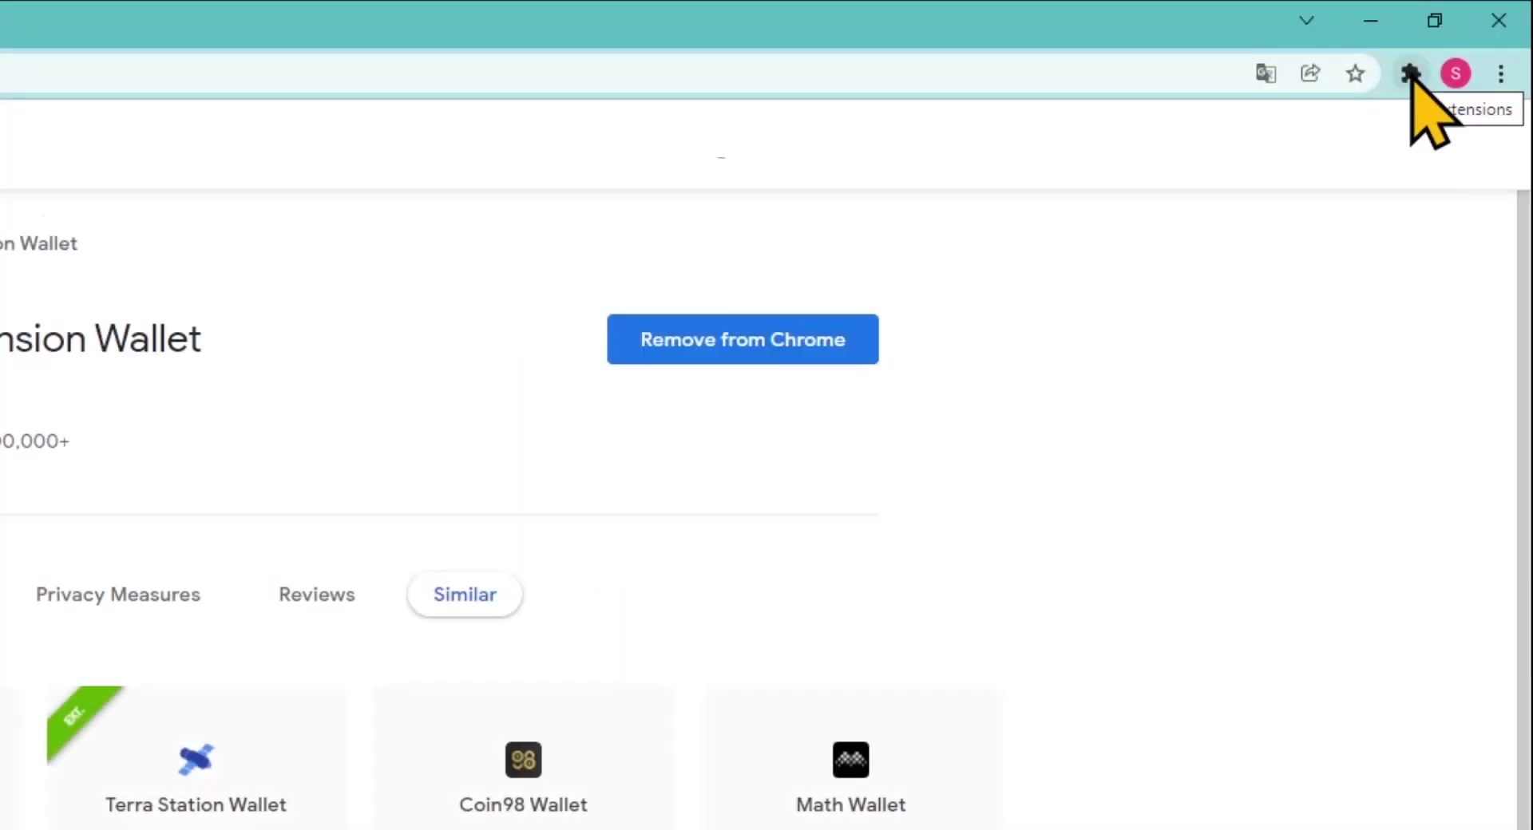
- Launch the Harmony wallet from the extensions menu and browse its Import types and Connect option
left_click(1411, 74)
left_click(1271, 446)
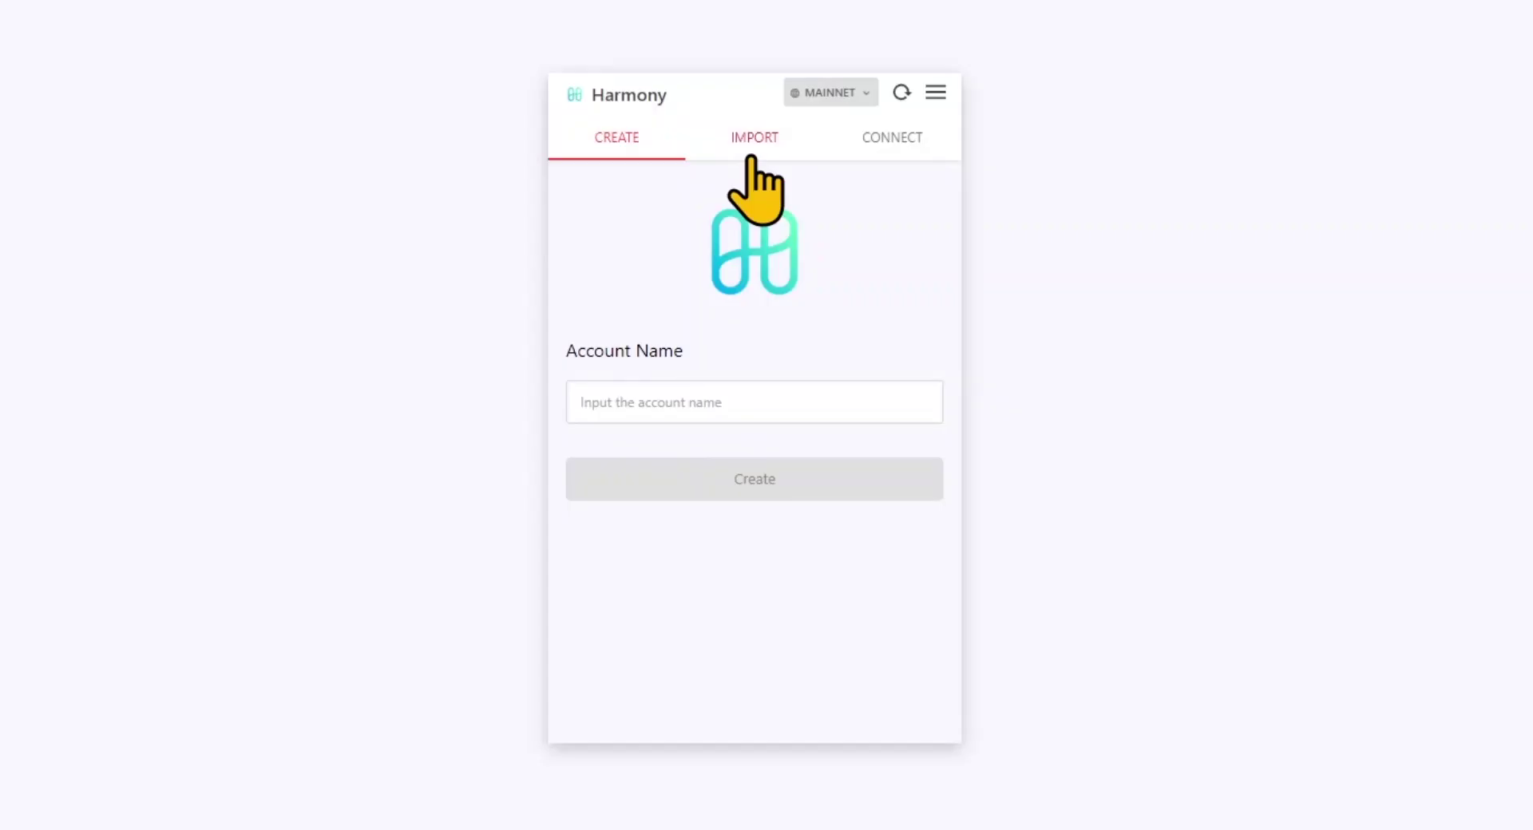
left_click(750, 151)
left_click(924, 367)
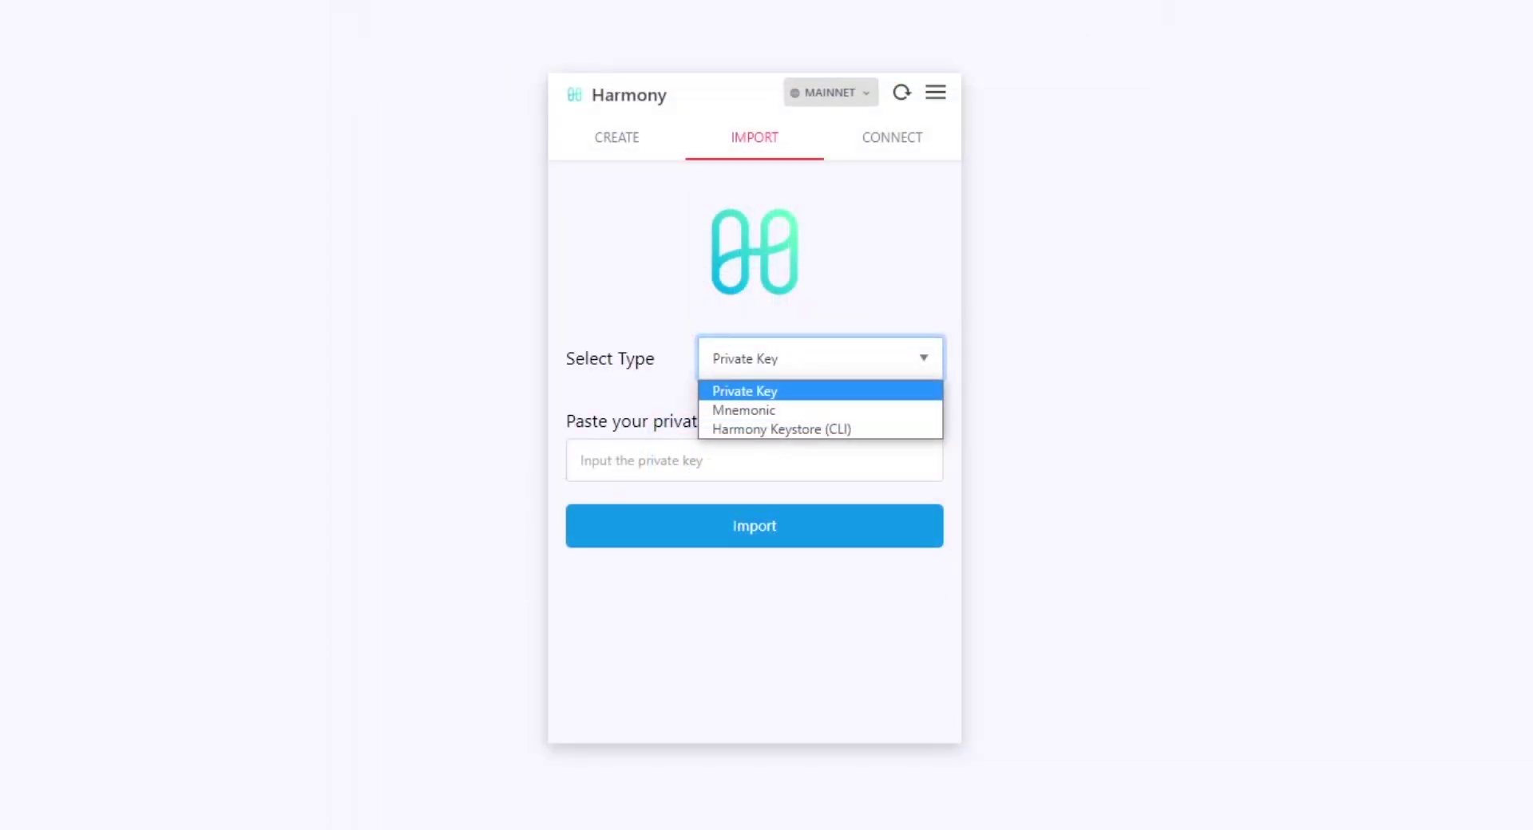
left_click(886, 152)
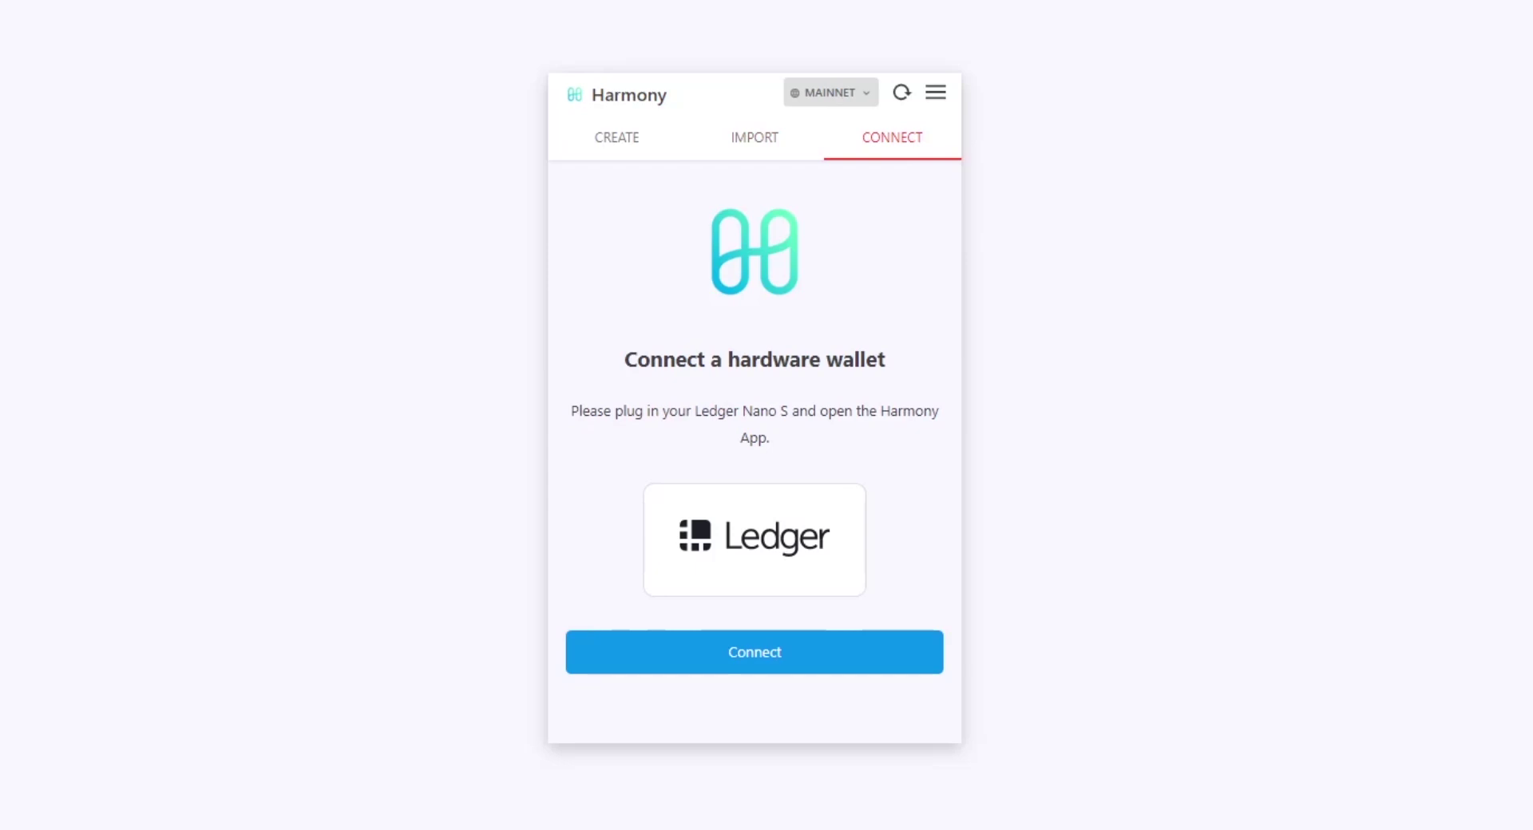
- Name the new account SteakeONE1, set and confirm its password, and acknowledge the seed warning
left_click(620, 152)
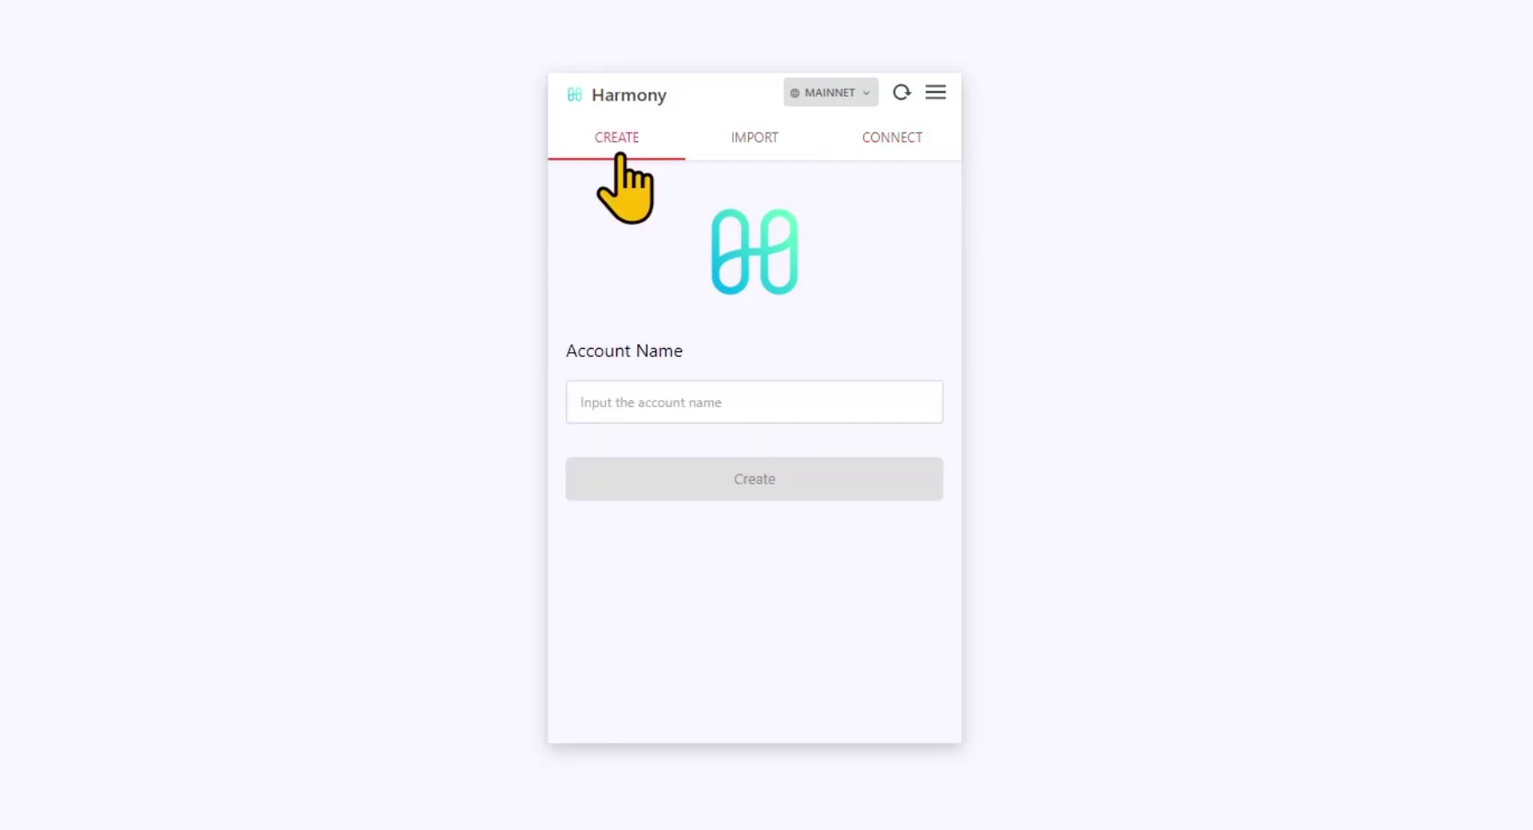
type("St")
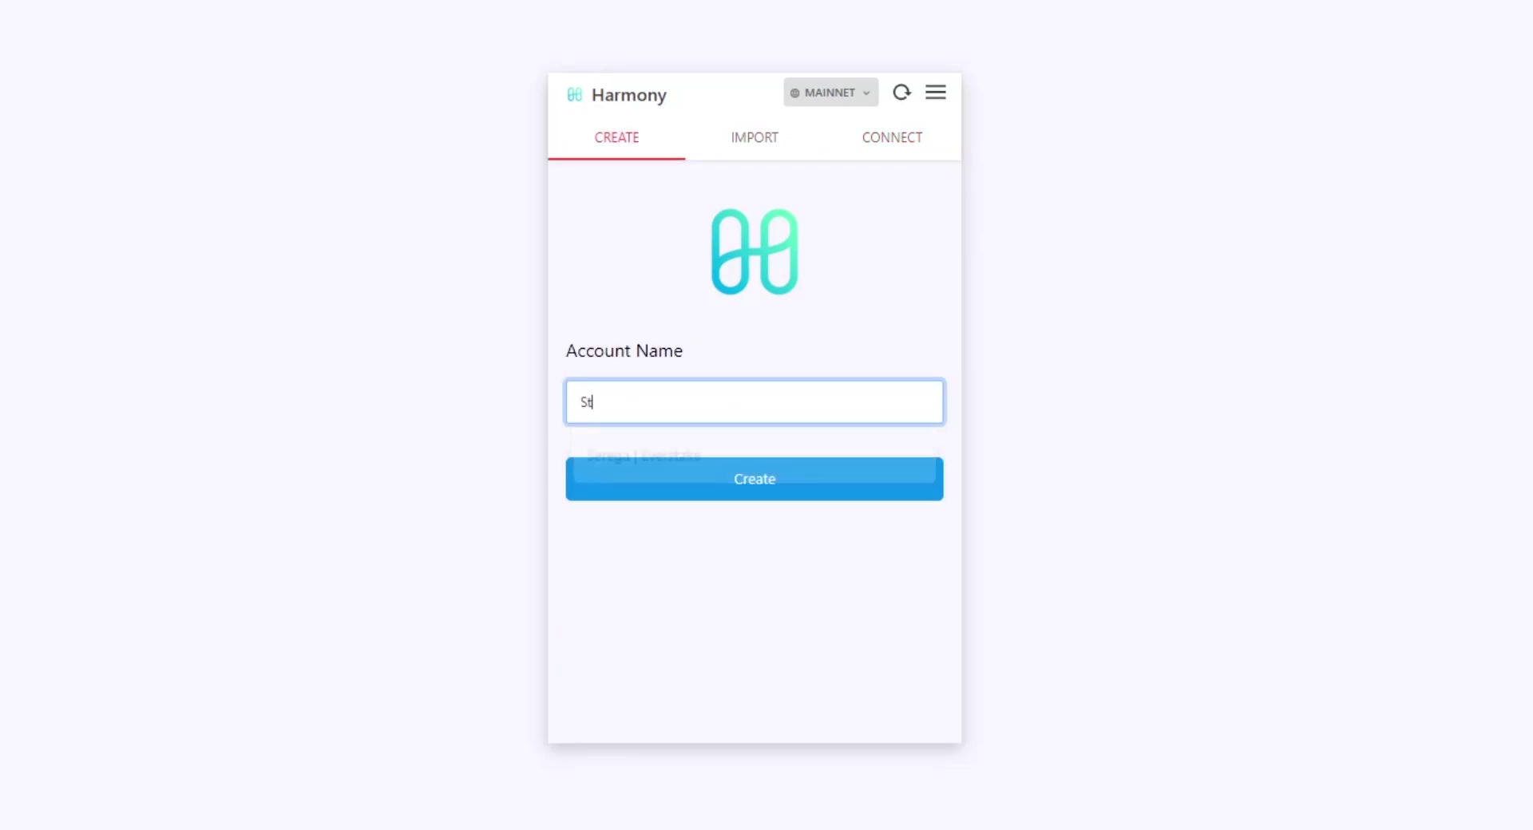
type("eakeONE")
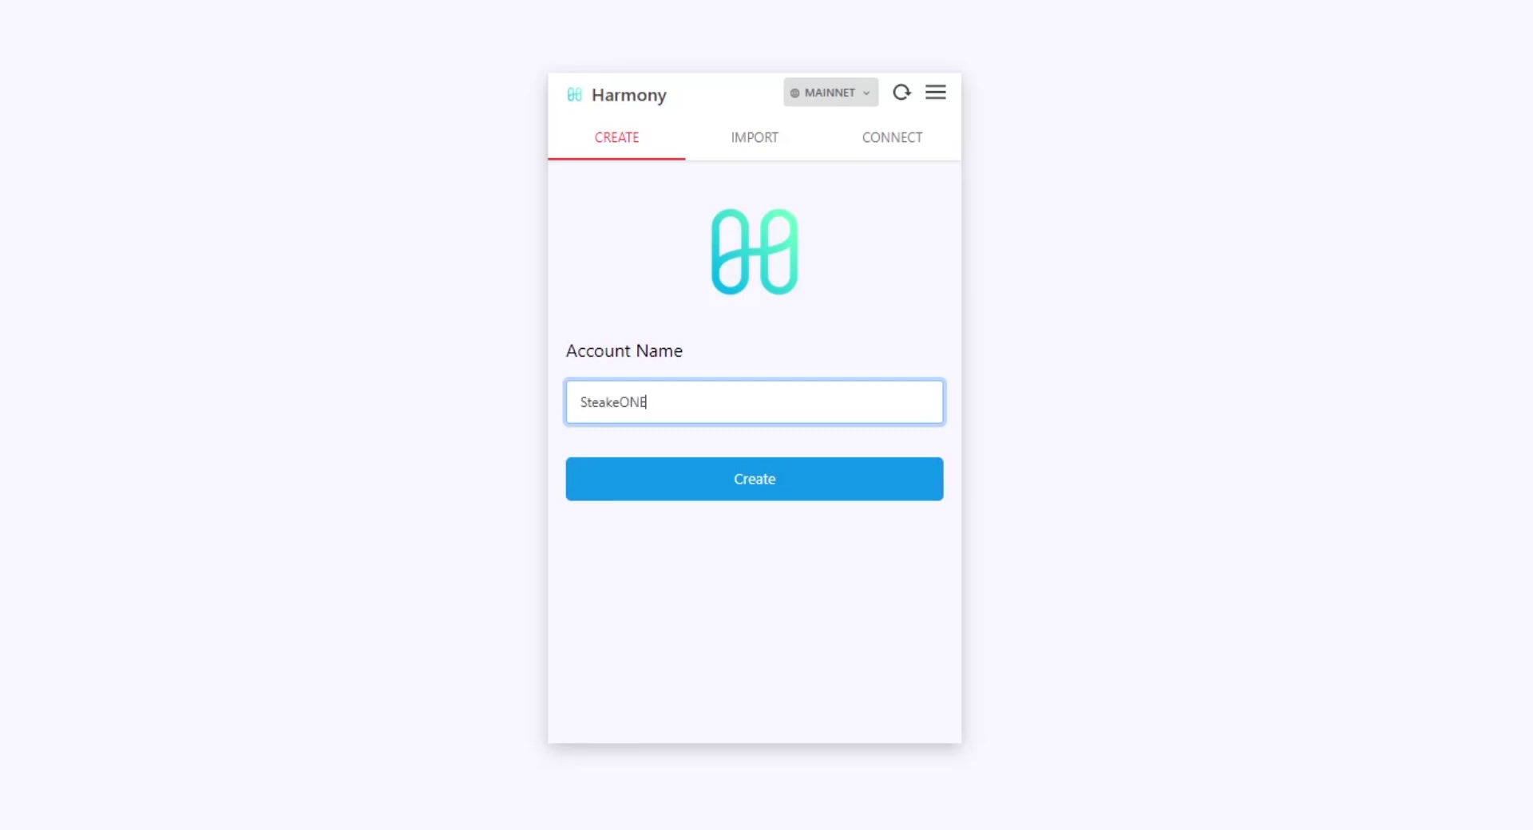
type("1")
left_click(751, 495)
type("••••••••")
key("Tab")
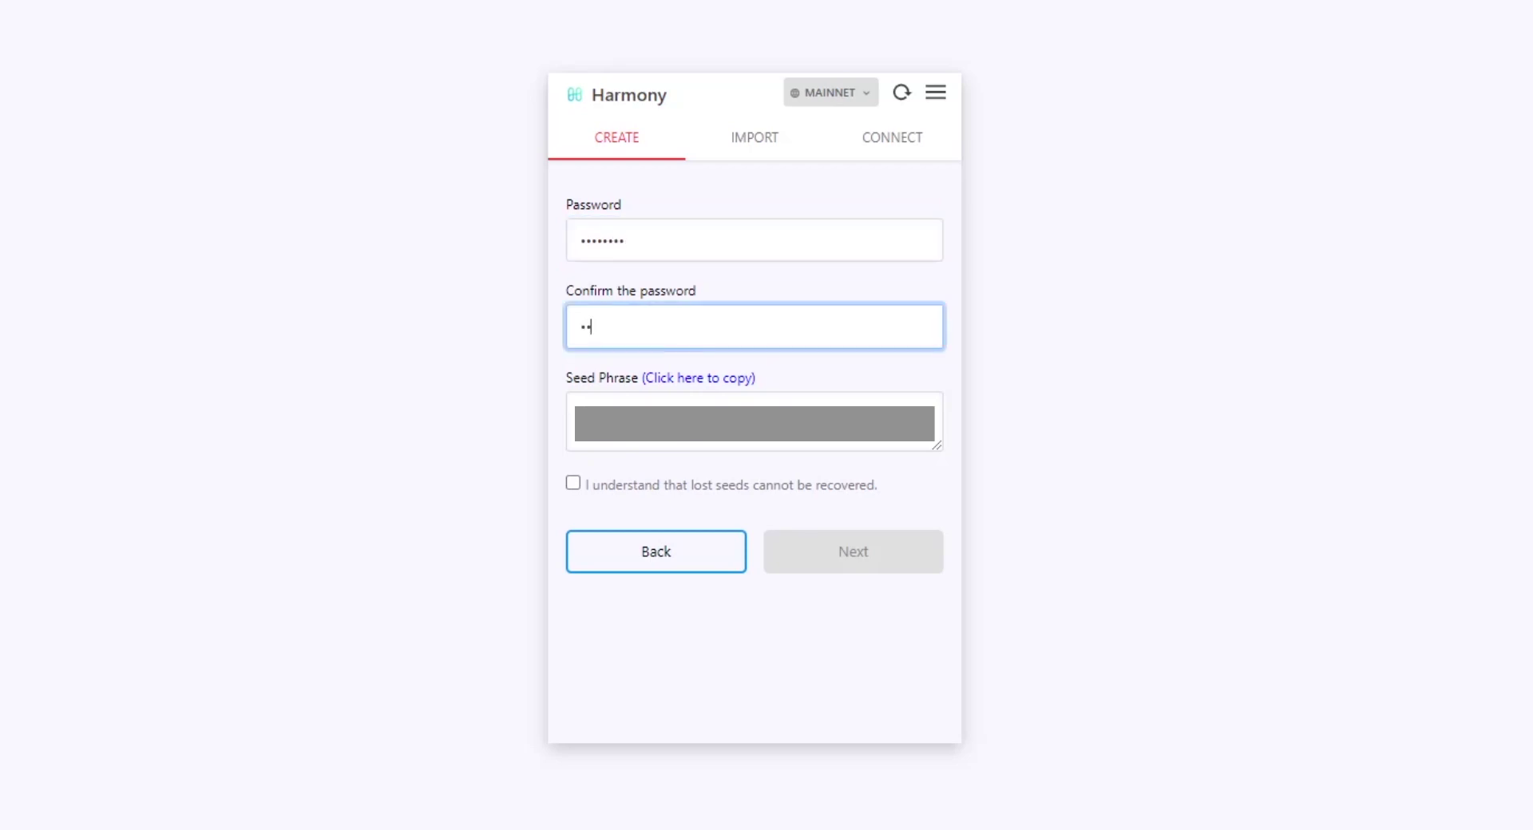
type("•••••••")
left_click(572, 487)
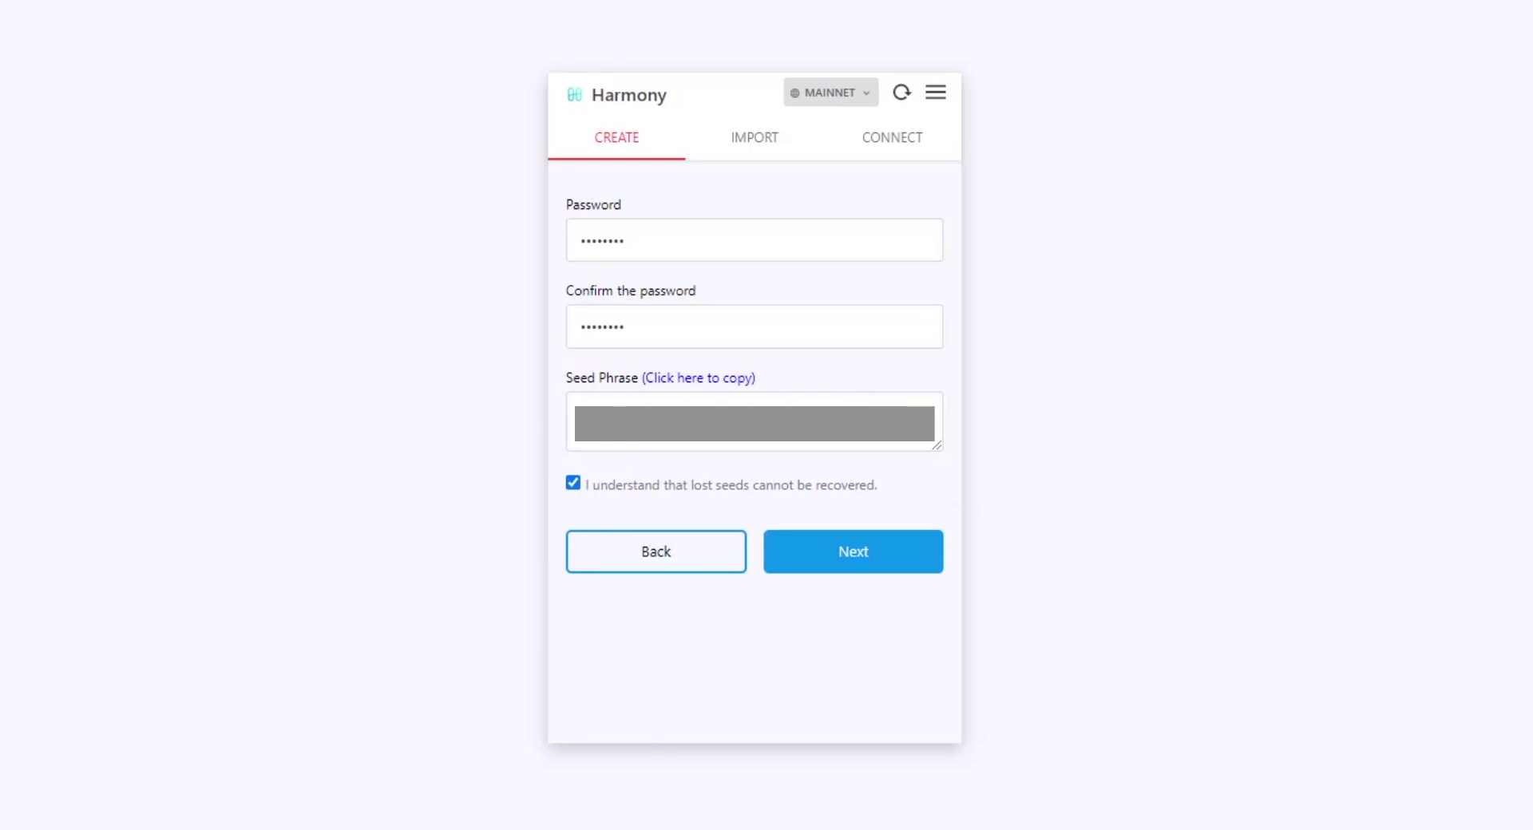
- Verify the seed phrase by selecting its words in order
left_click(844, 565)
left_click(887, 608)
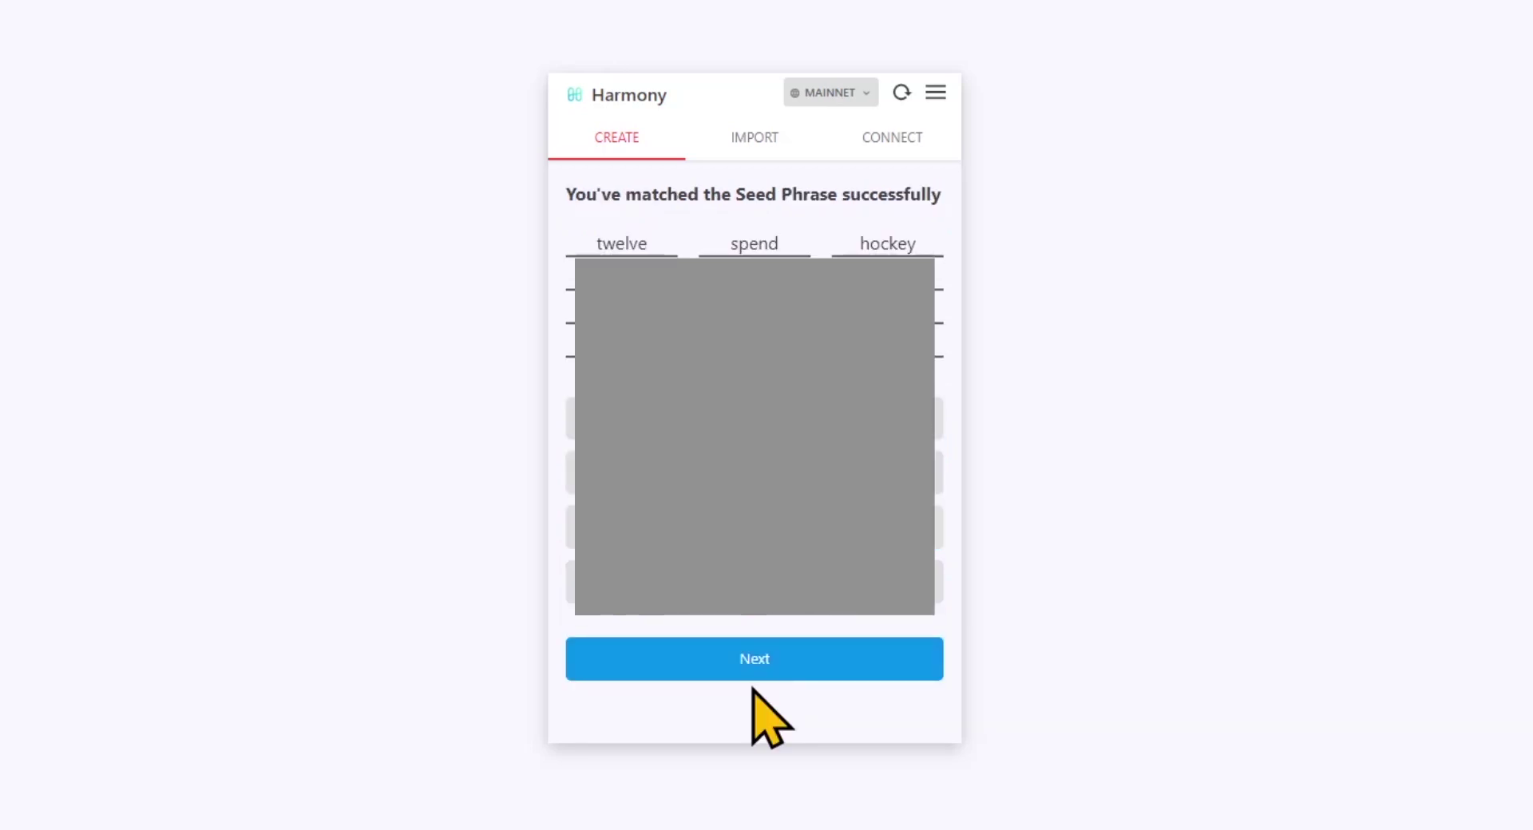
left_click(744, 677)
type("111")
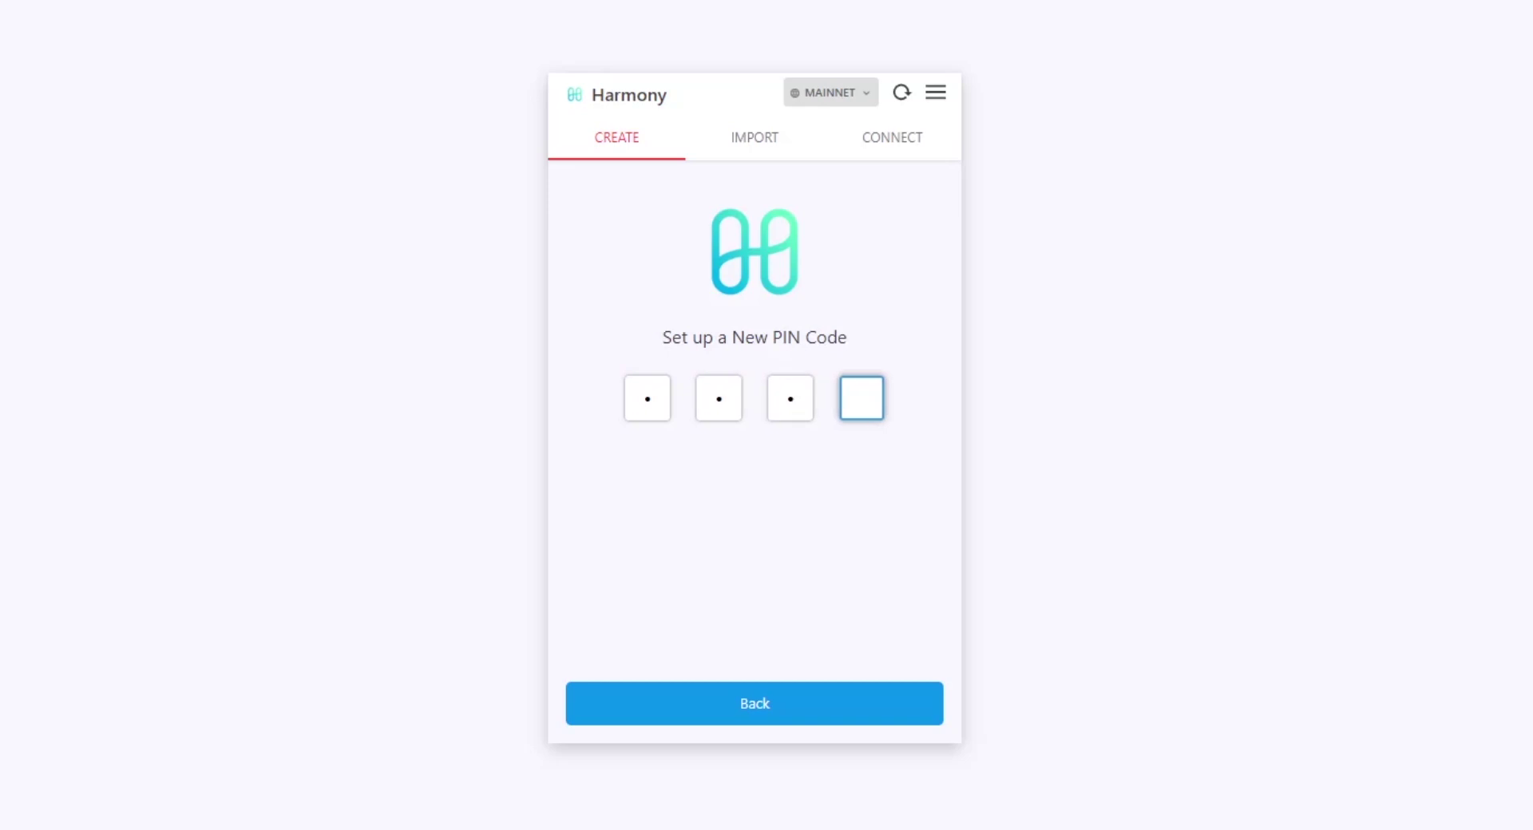
type("11111")
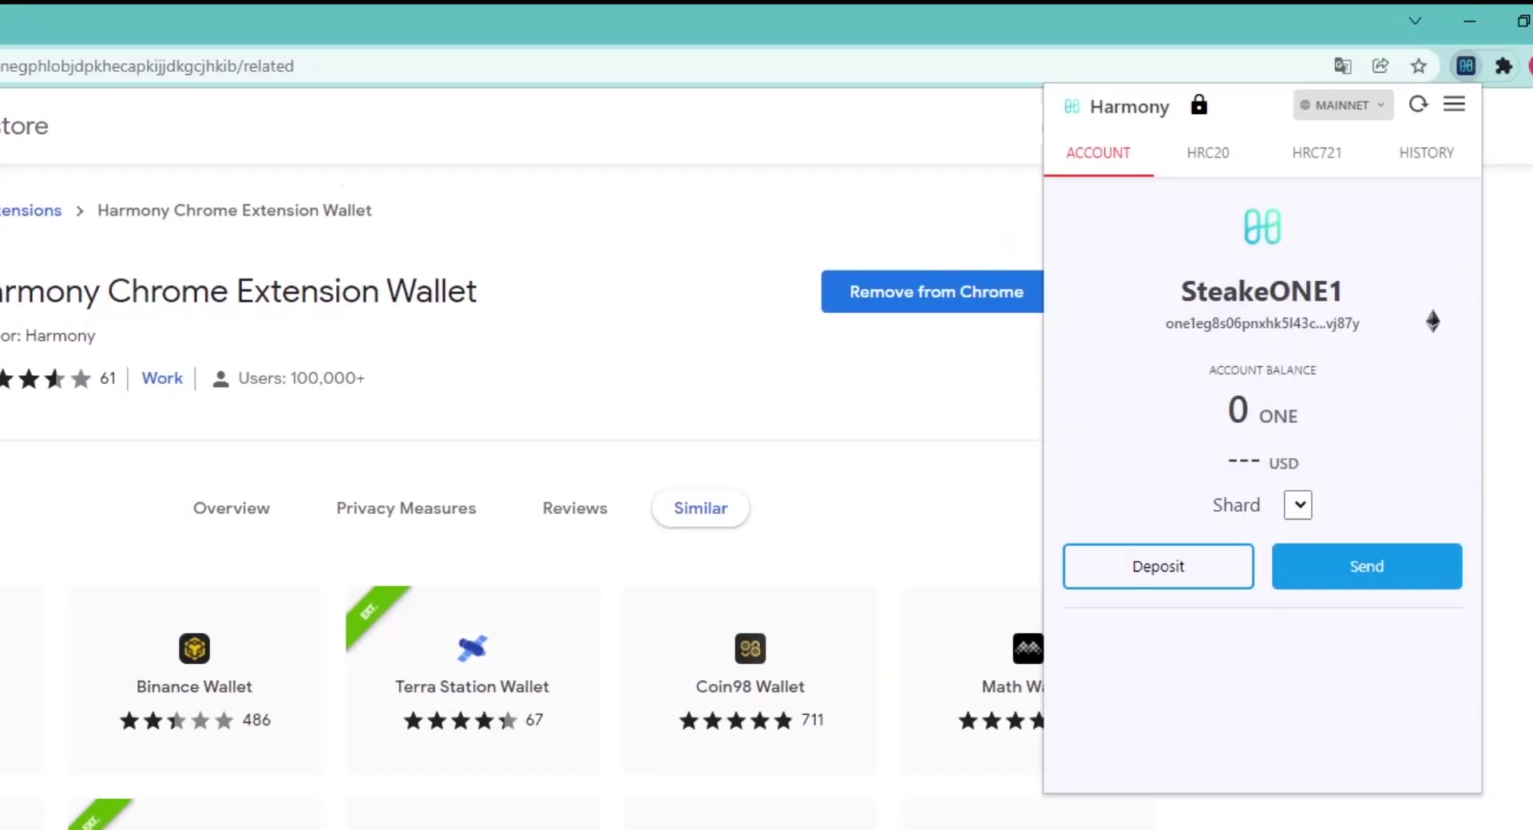
- Copy the SteakeONE1 account address from its account card
left_click(1385, 333)
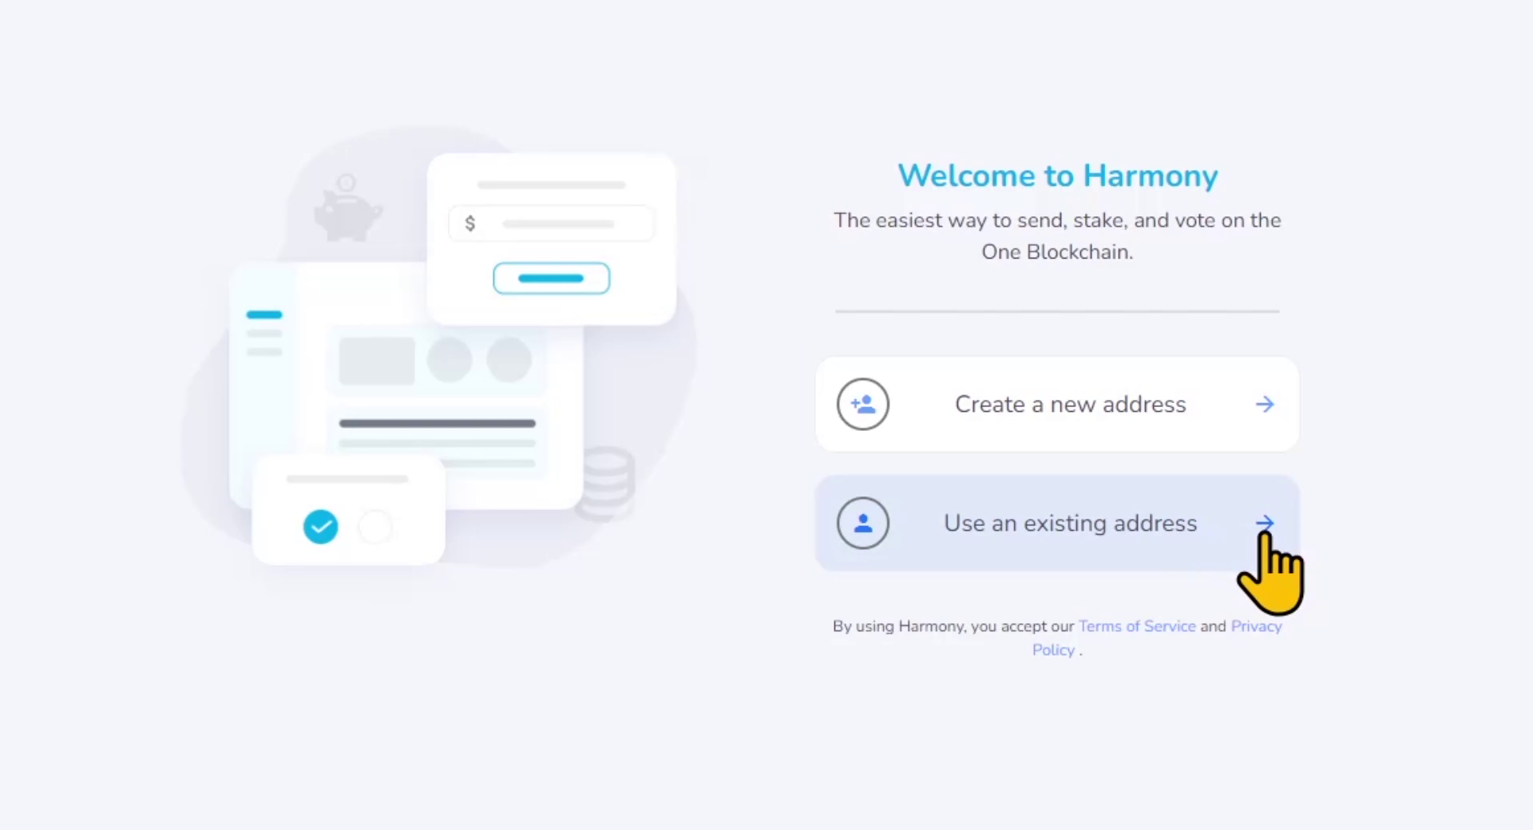
- Sign in to the staking dashboard via Harmony One Wallet, approving with the SteakeONE1 account
left_click(1260, 536)
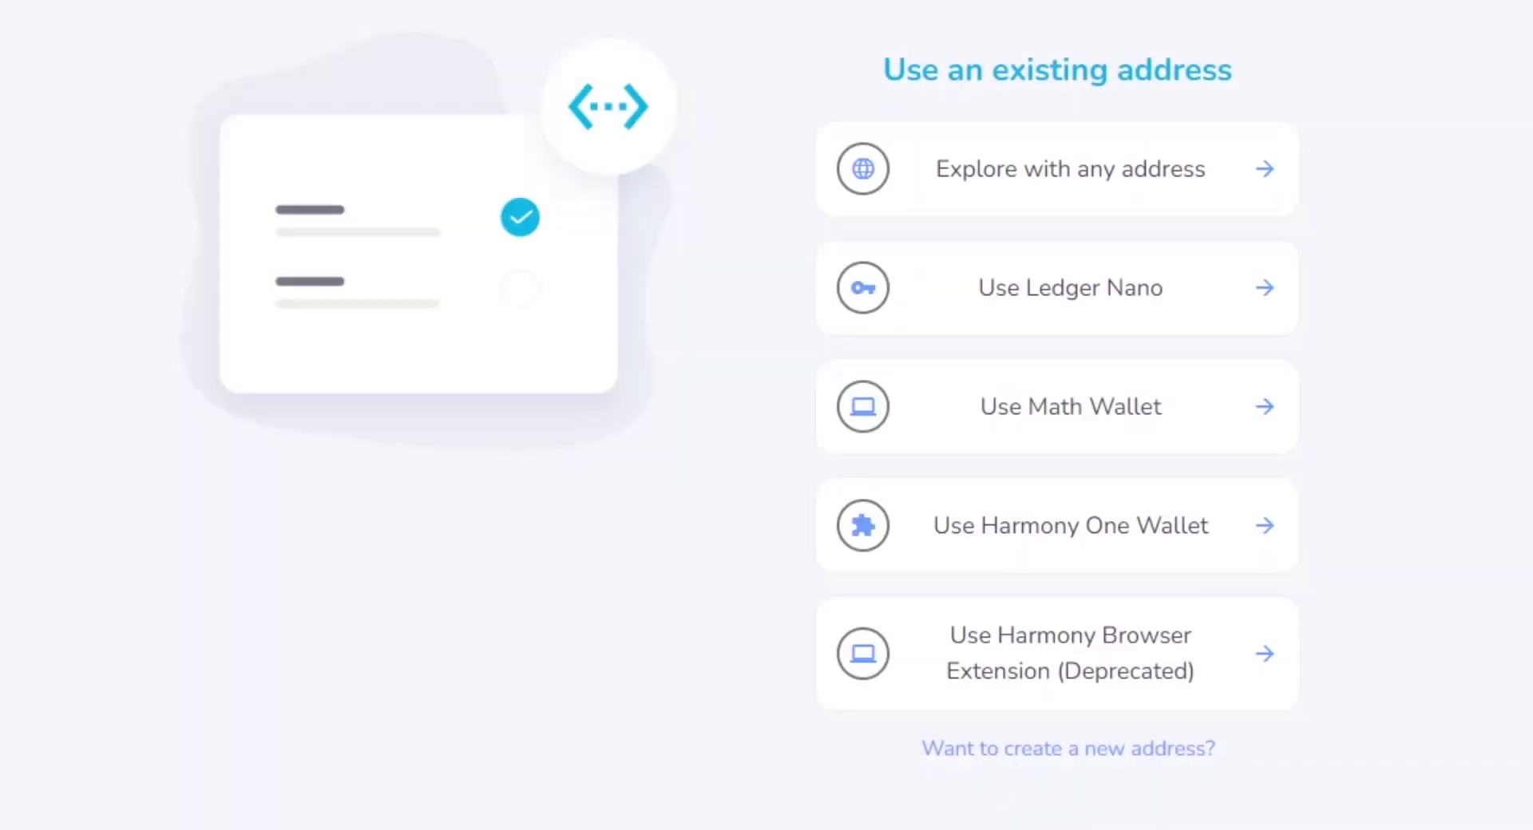
left_click(1236, 564)
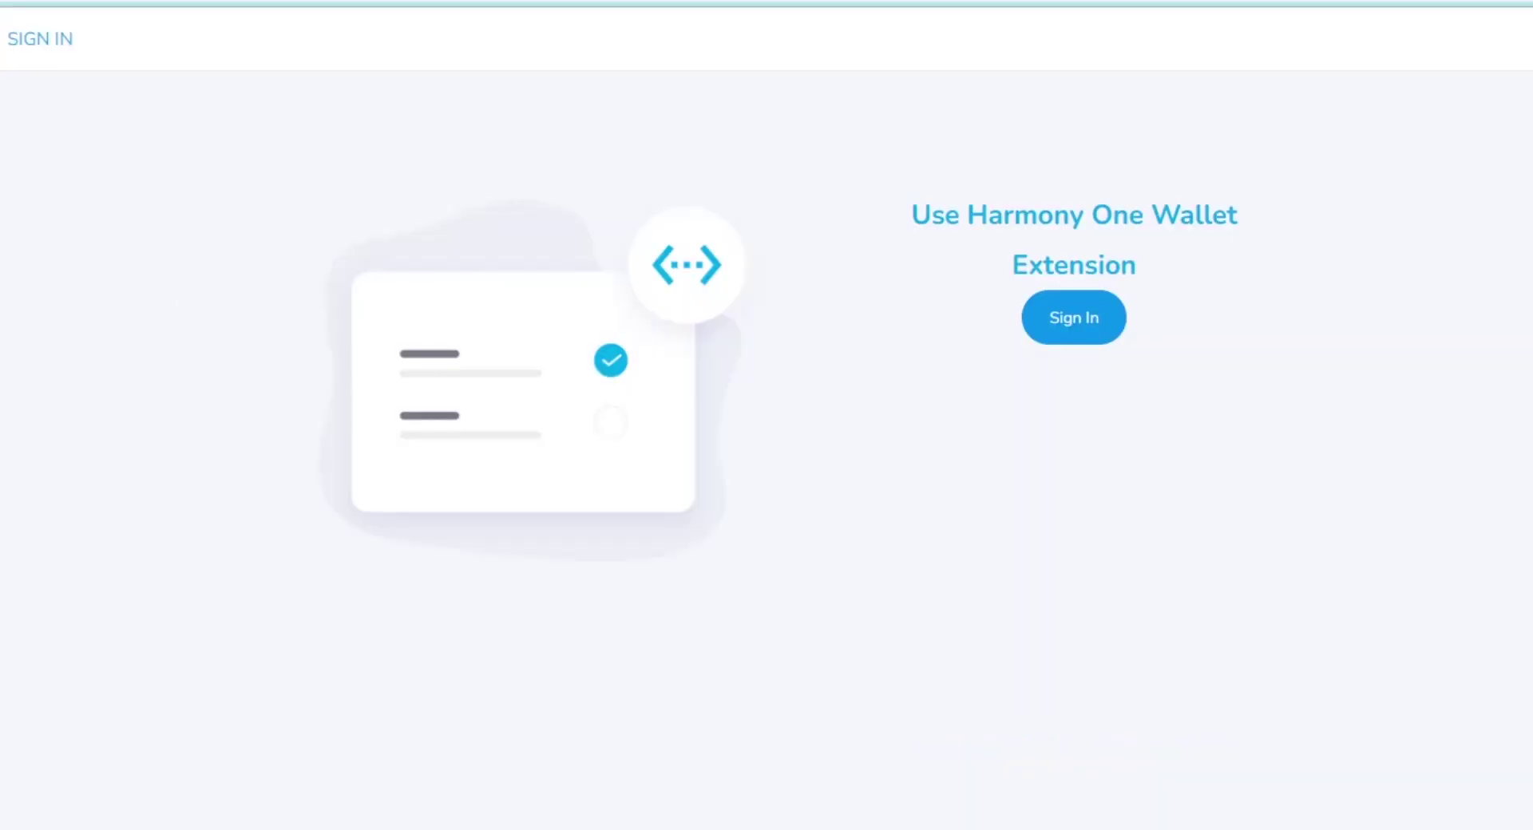
left_click(1071, 334)
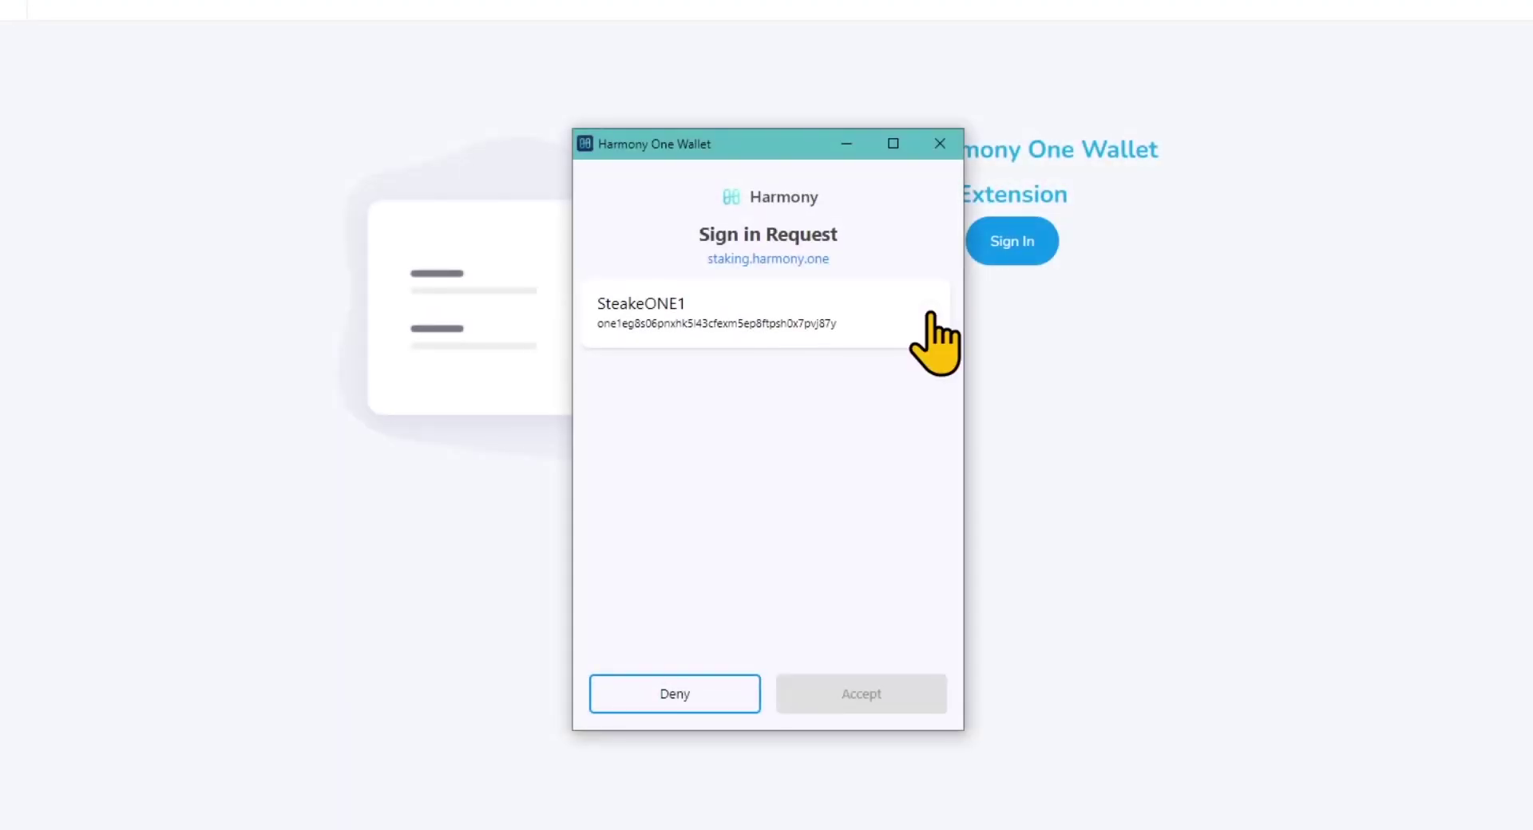
left_click(929, 311)
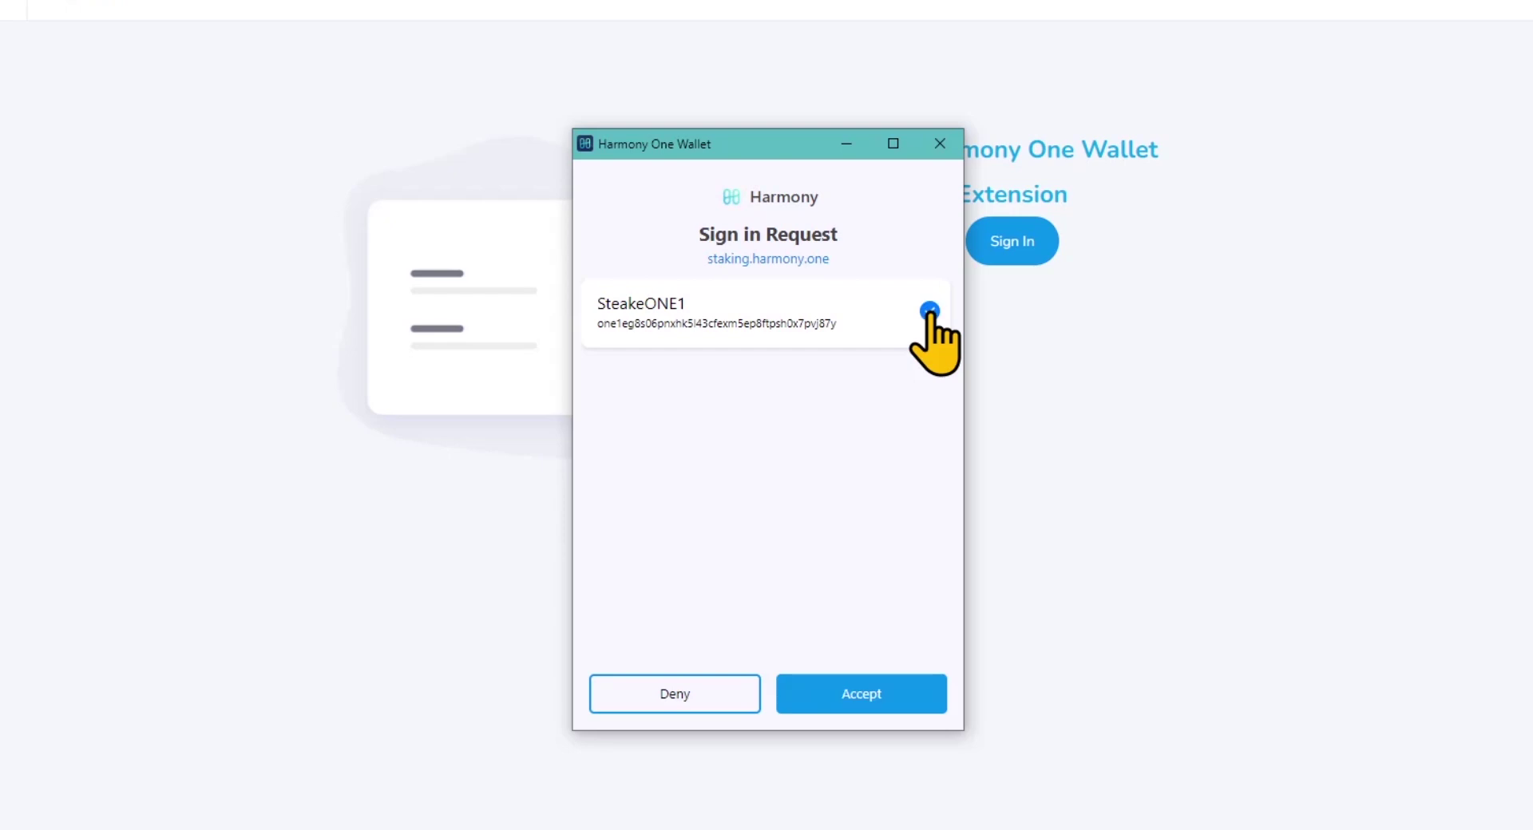
left_click(861, 709)
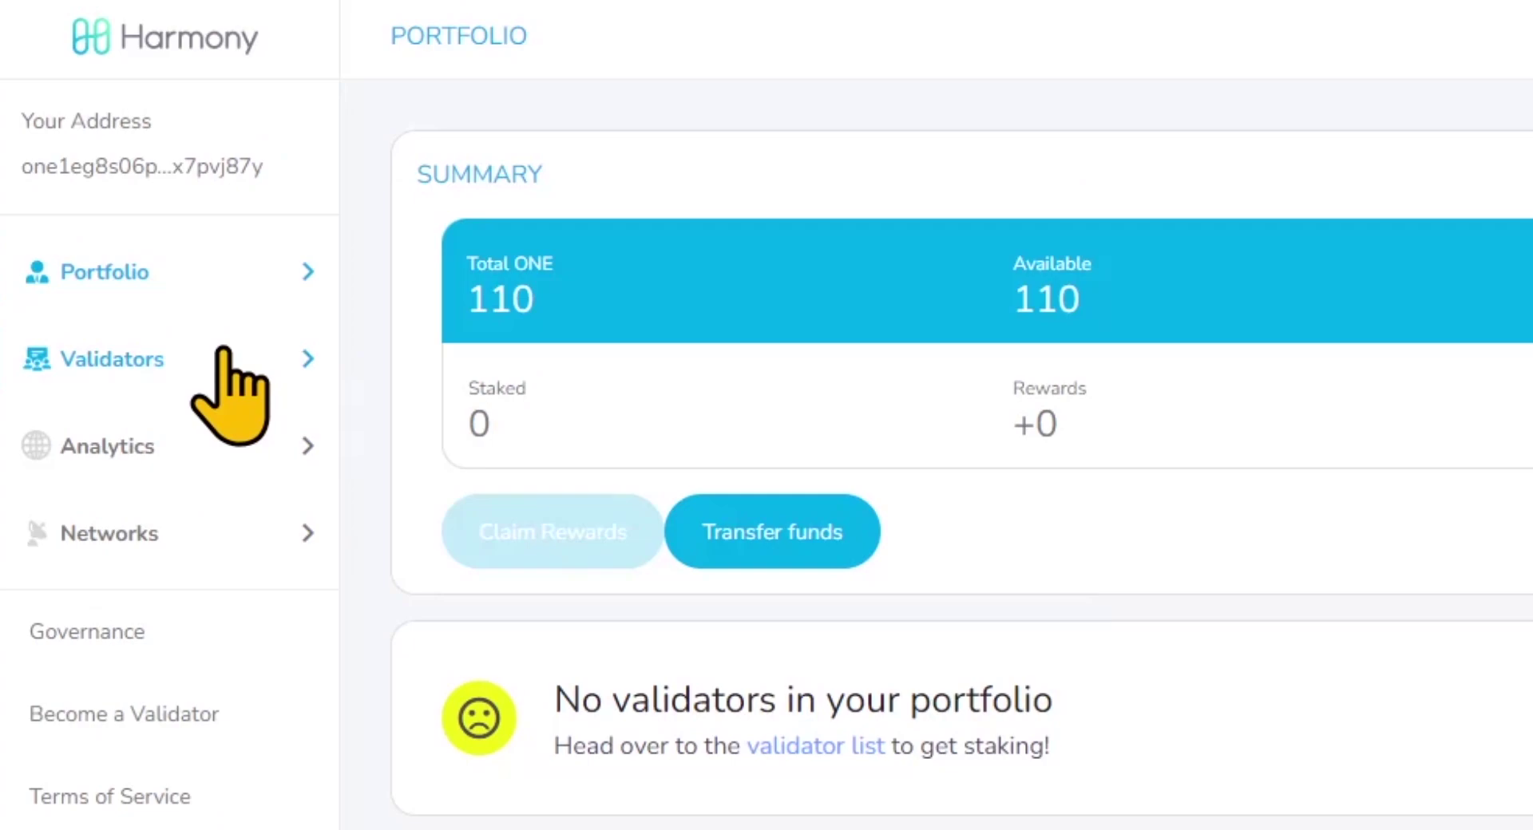
left_click(226, 351)
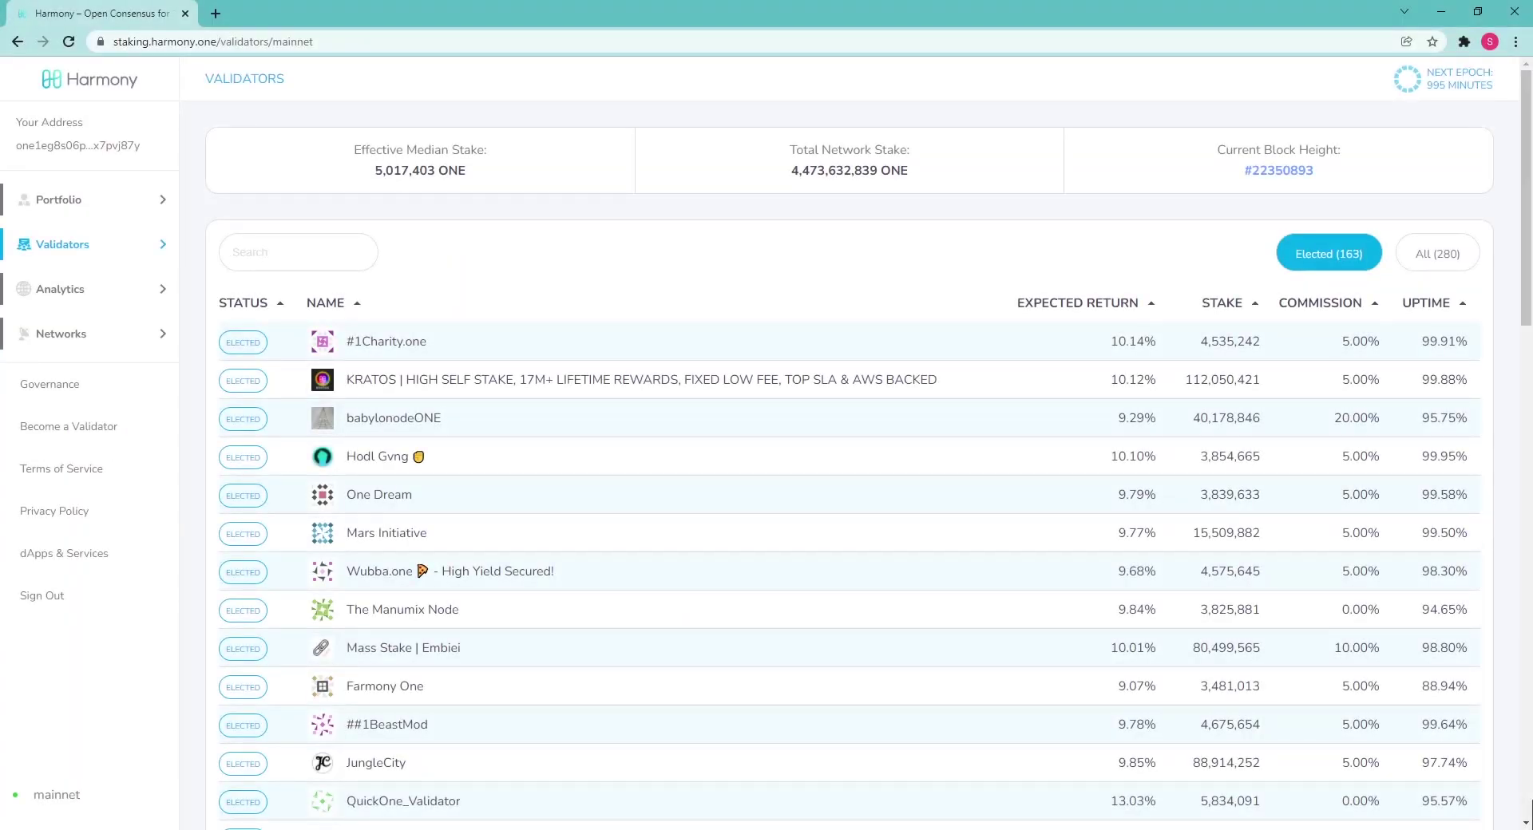
type("E")
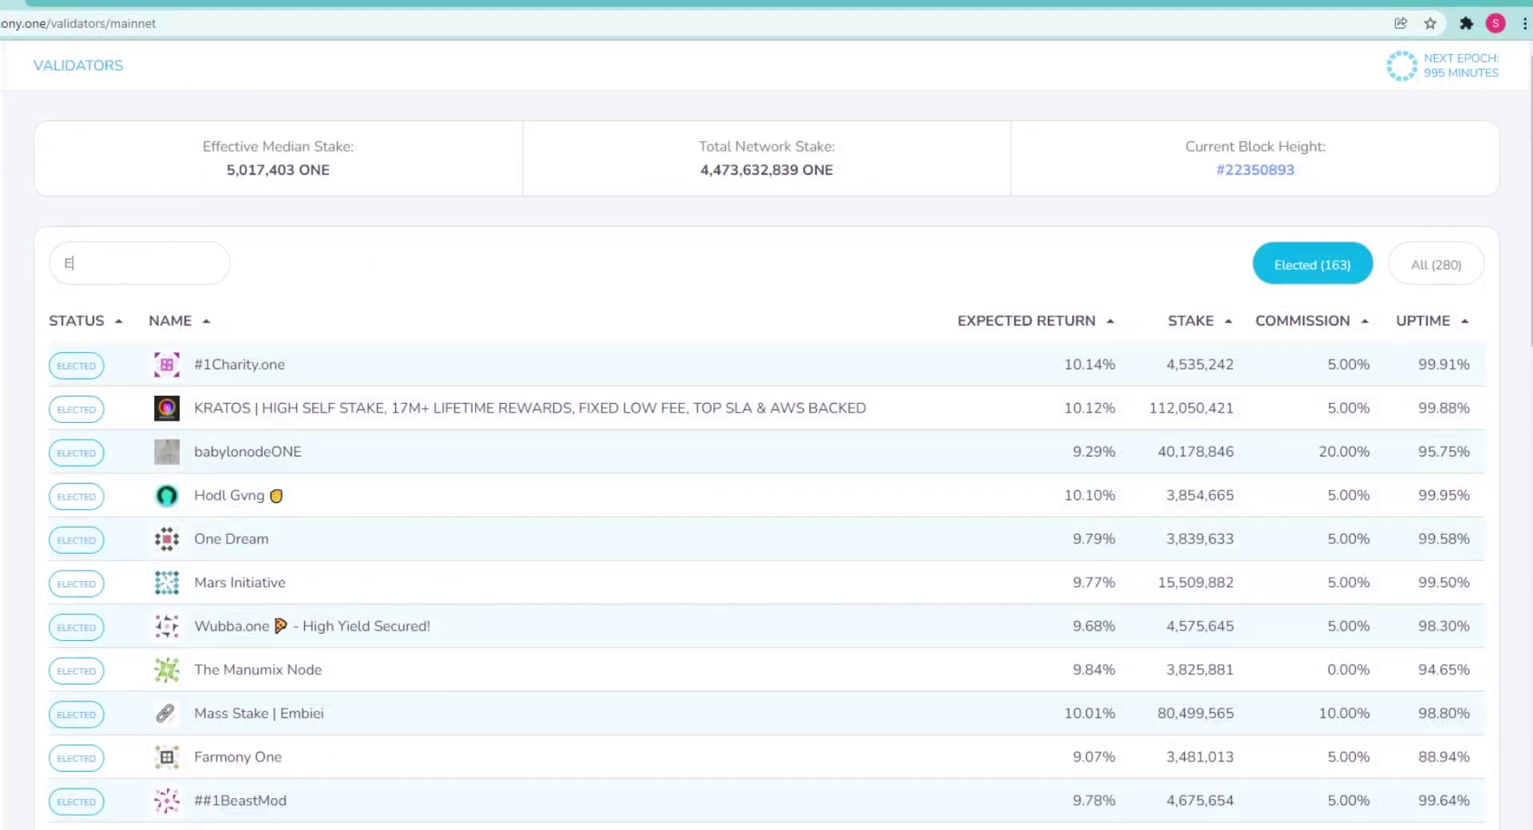
type("VERST")
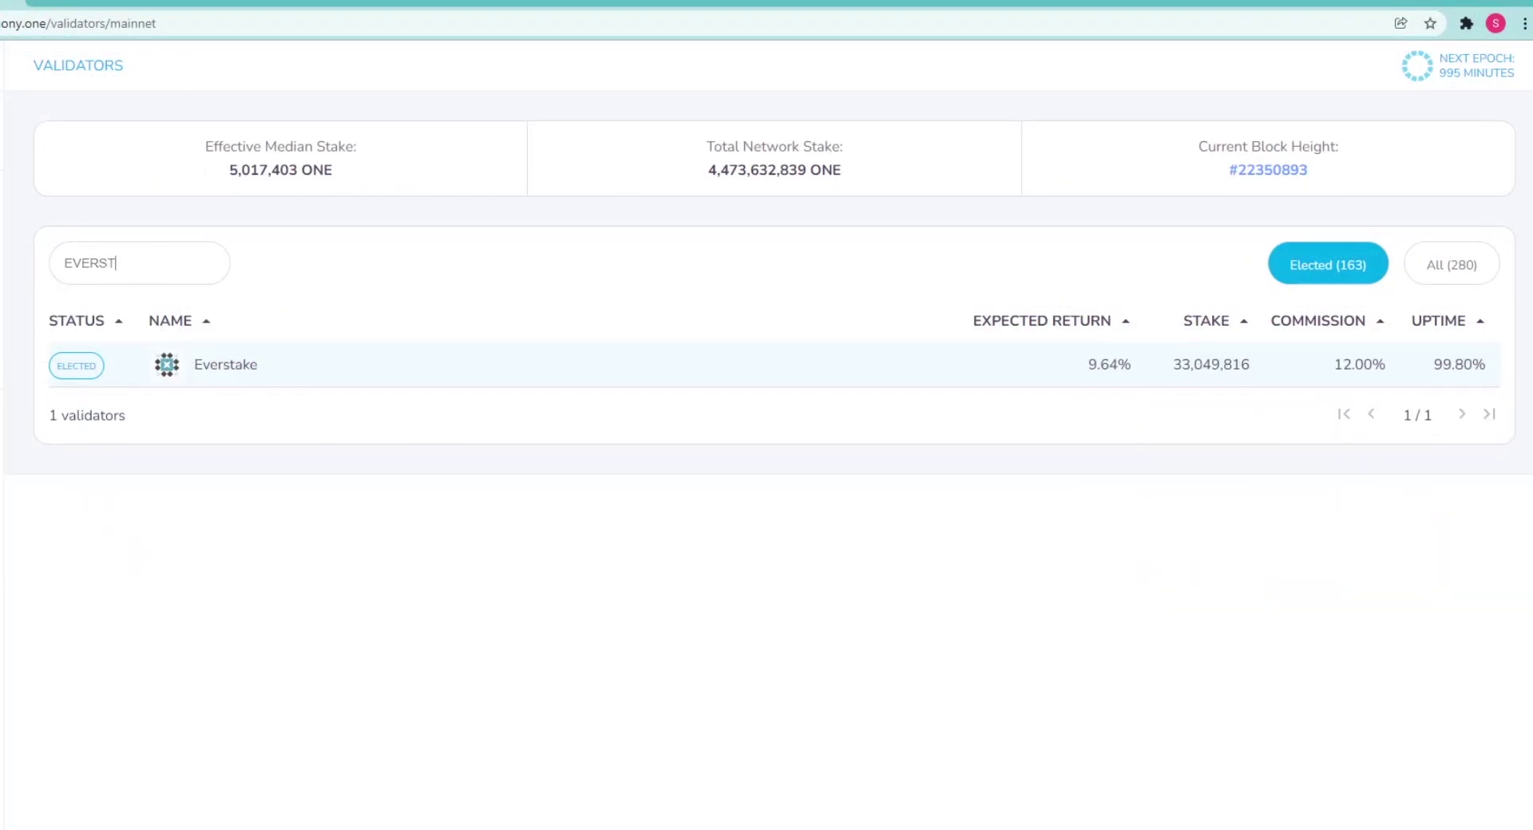
type("AKE")
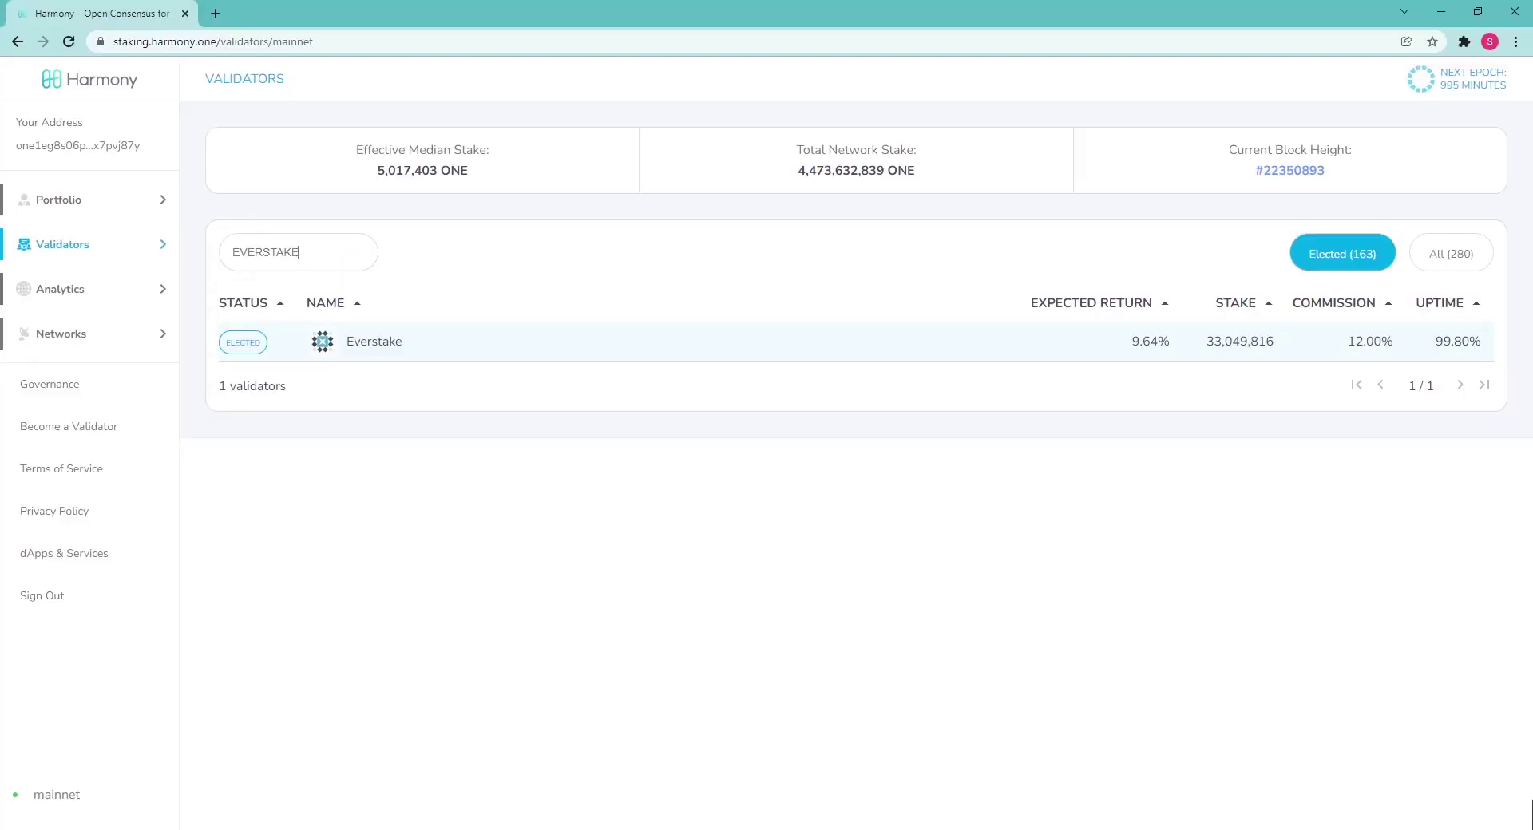
left_click(244, 355)
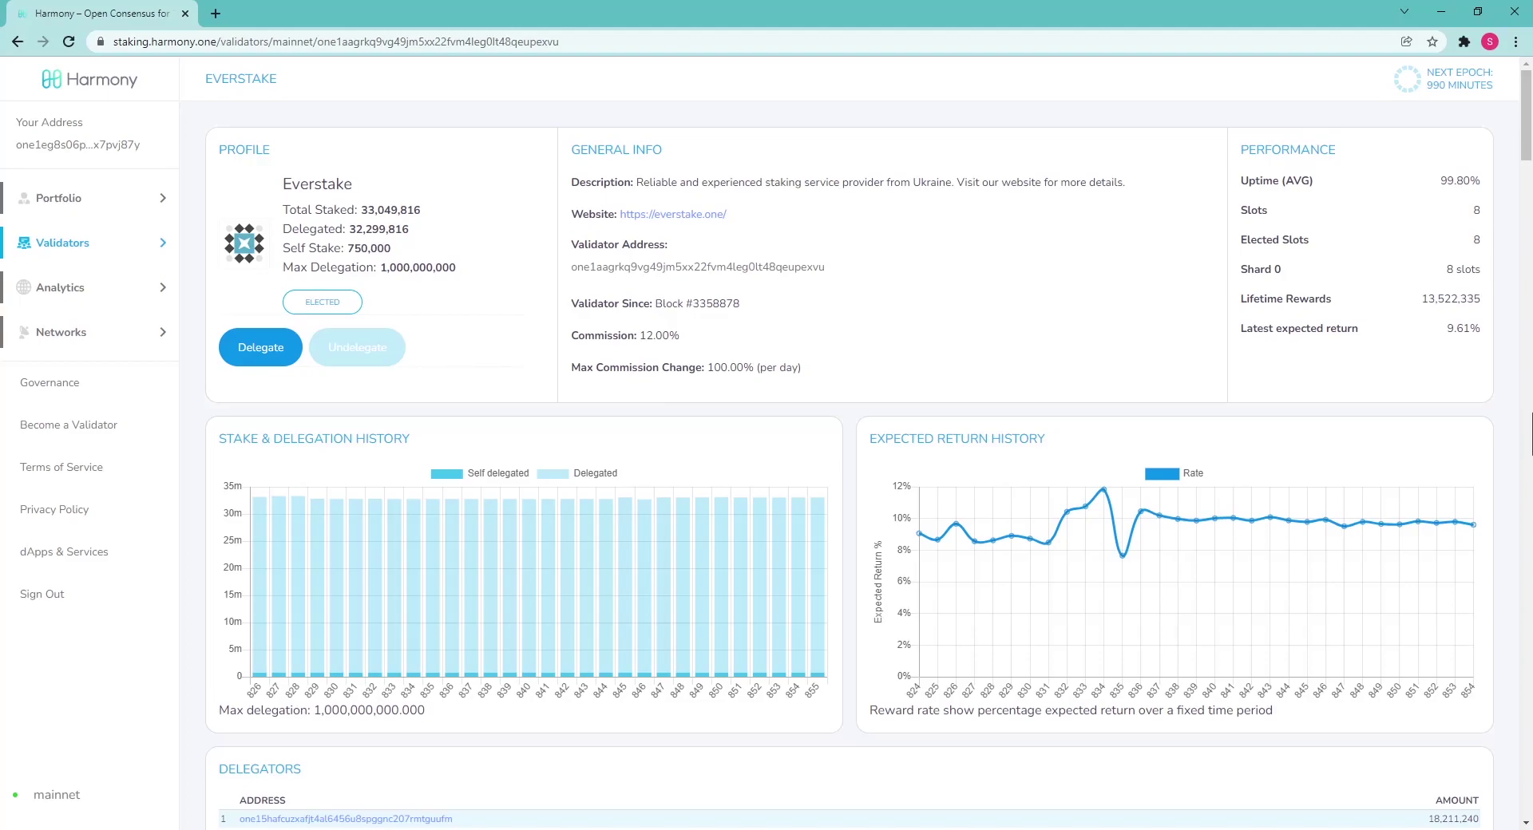
- Start a delegation to Everstake and set the amount to 100 ONE
left_click(257, 355)
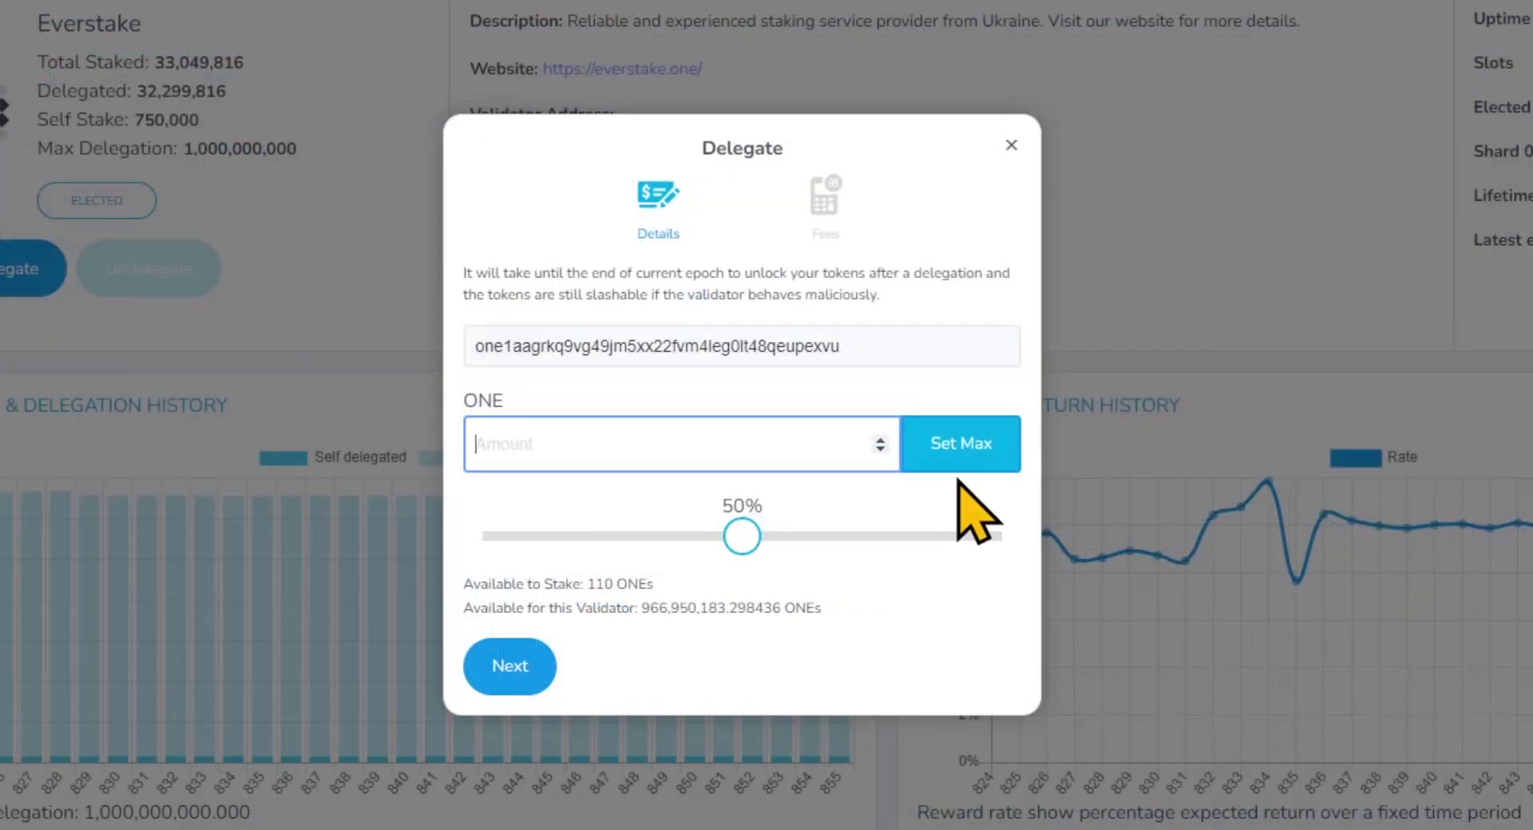
mouse_move(741, 536)
left_mouse_down()
mouse_move(667, 561)
mouse_move(736, 564)
left_mouse_up()
left_click(831, 564)
type("100")
- Review the fees, then confirm and approve the 100 ONE delegation with the wallet password
left_click(509, 675)
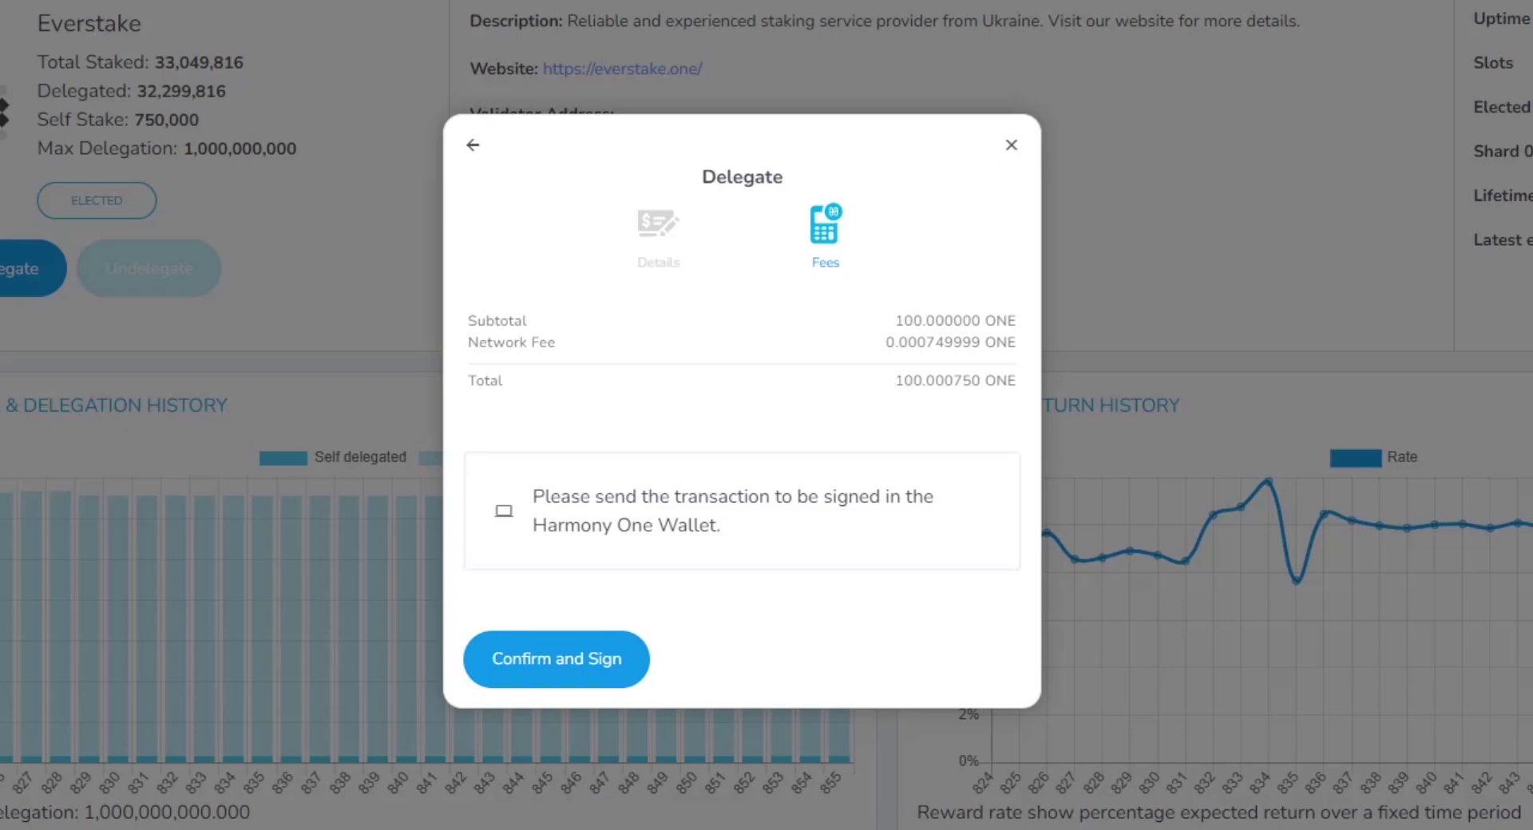
left_click(557, 660)
type("••")
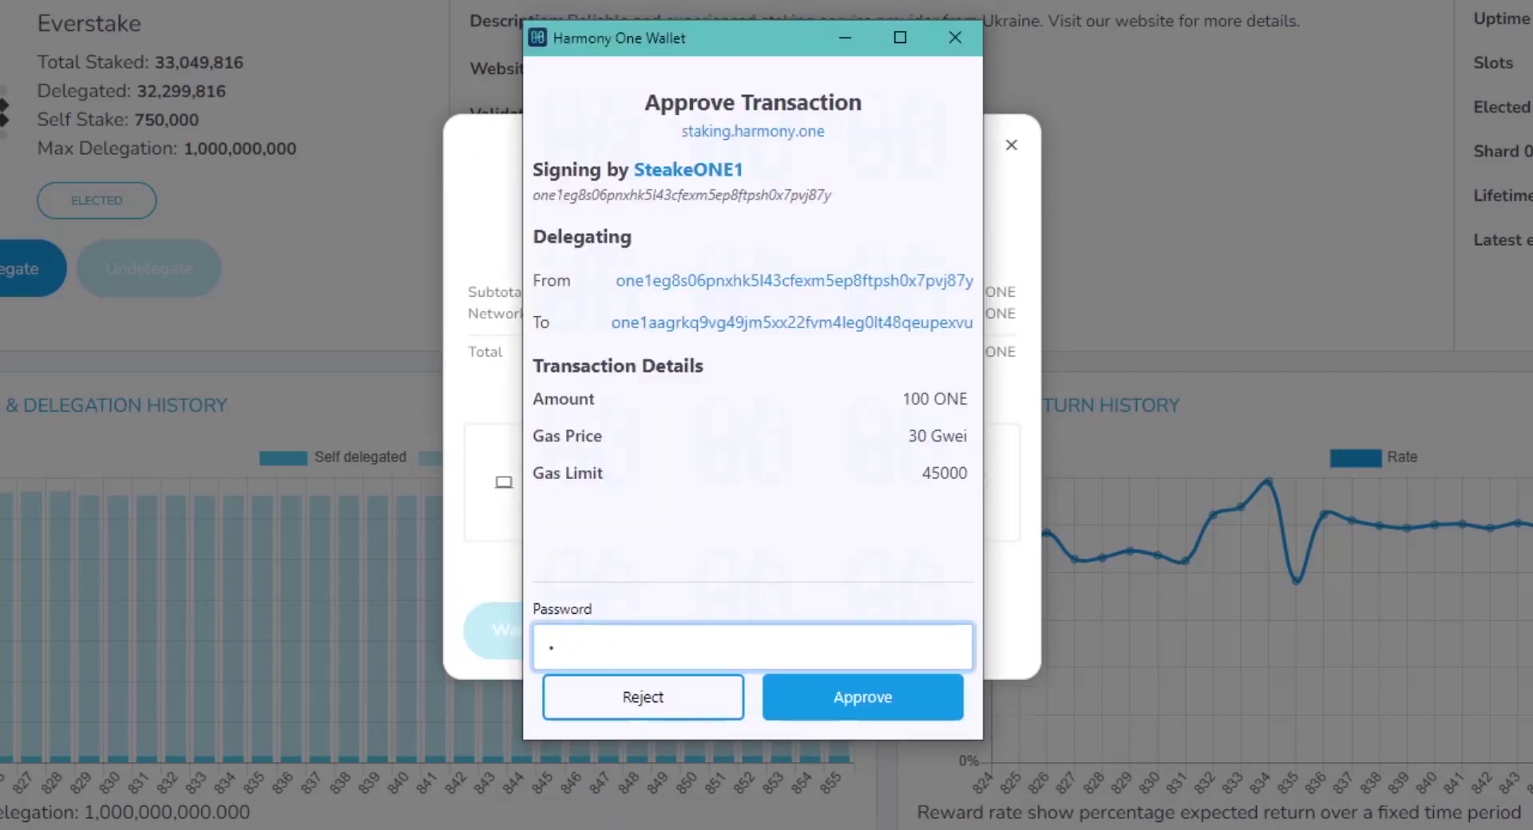
type("••••••")
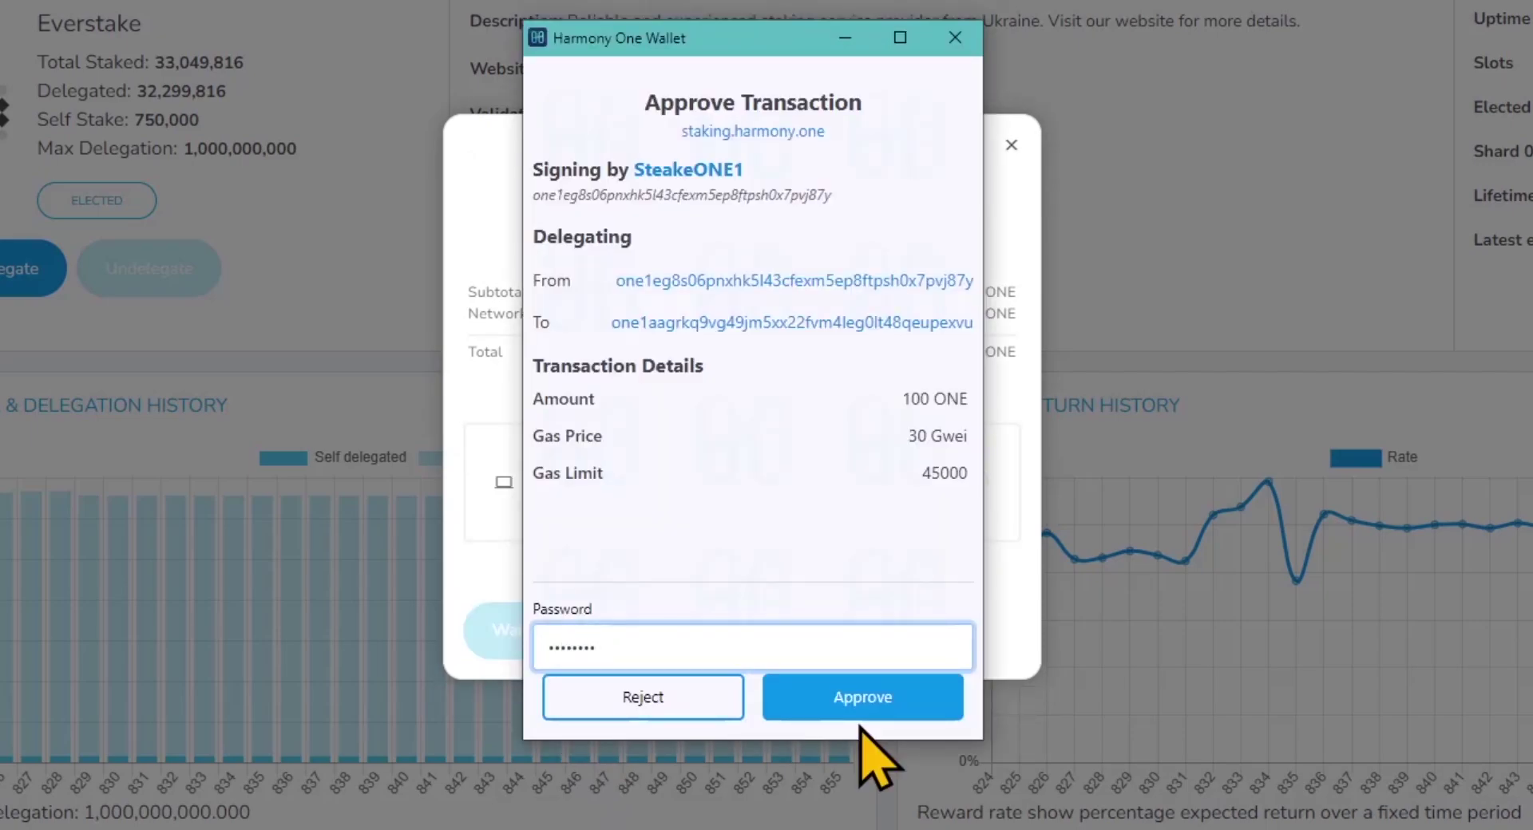
left_click(861, 713)
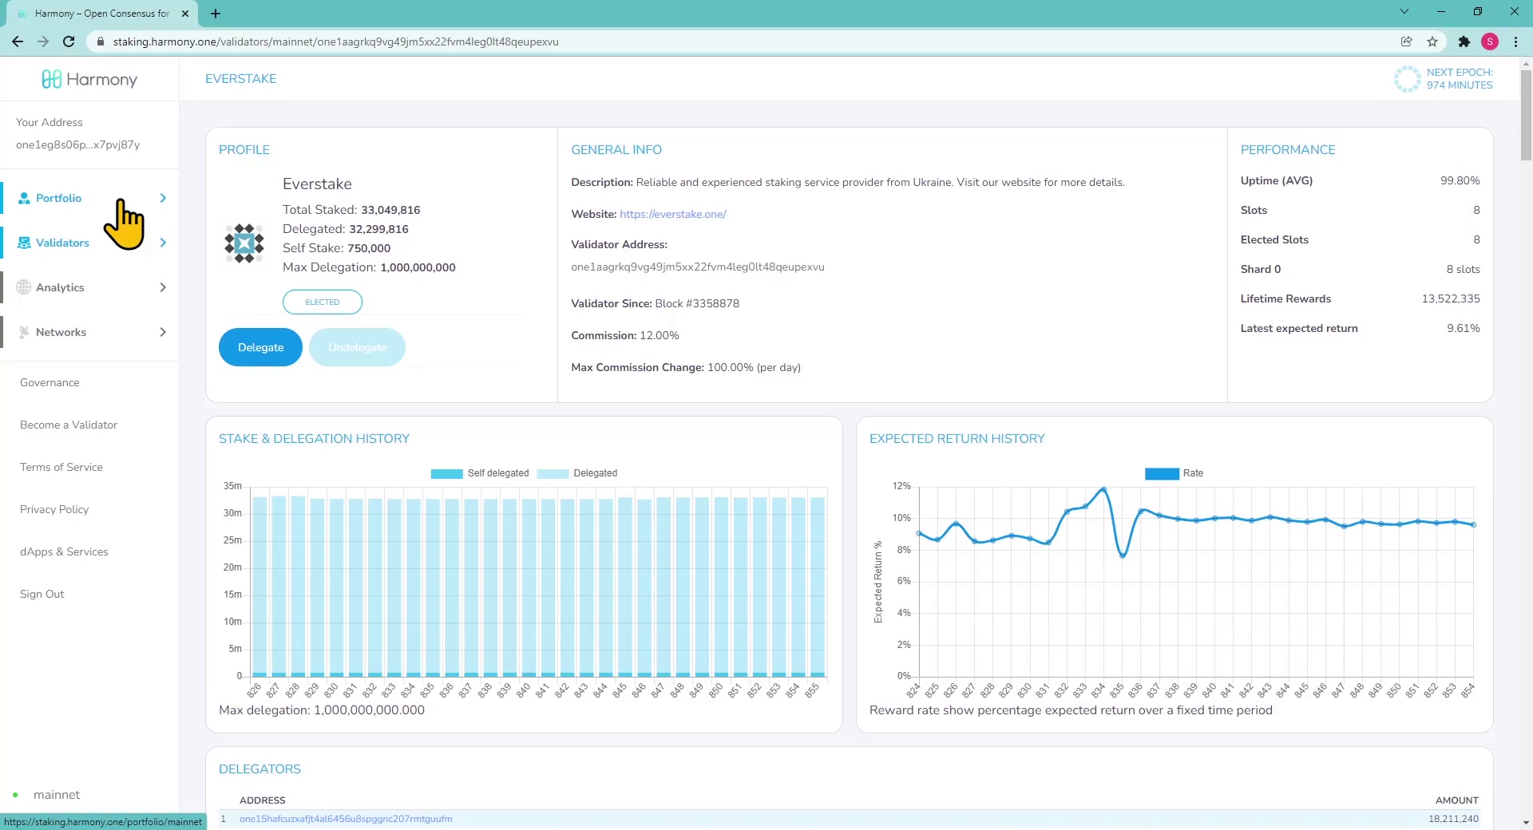
- Check the portfolio showing 100 ONE staked with Everstake, then go back to Validators
left_click(120, 203)
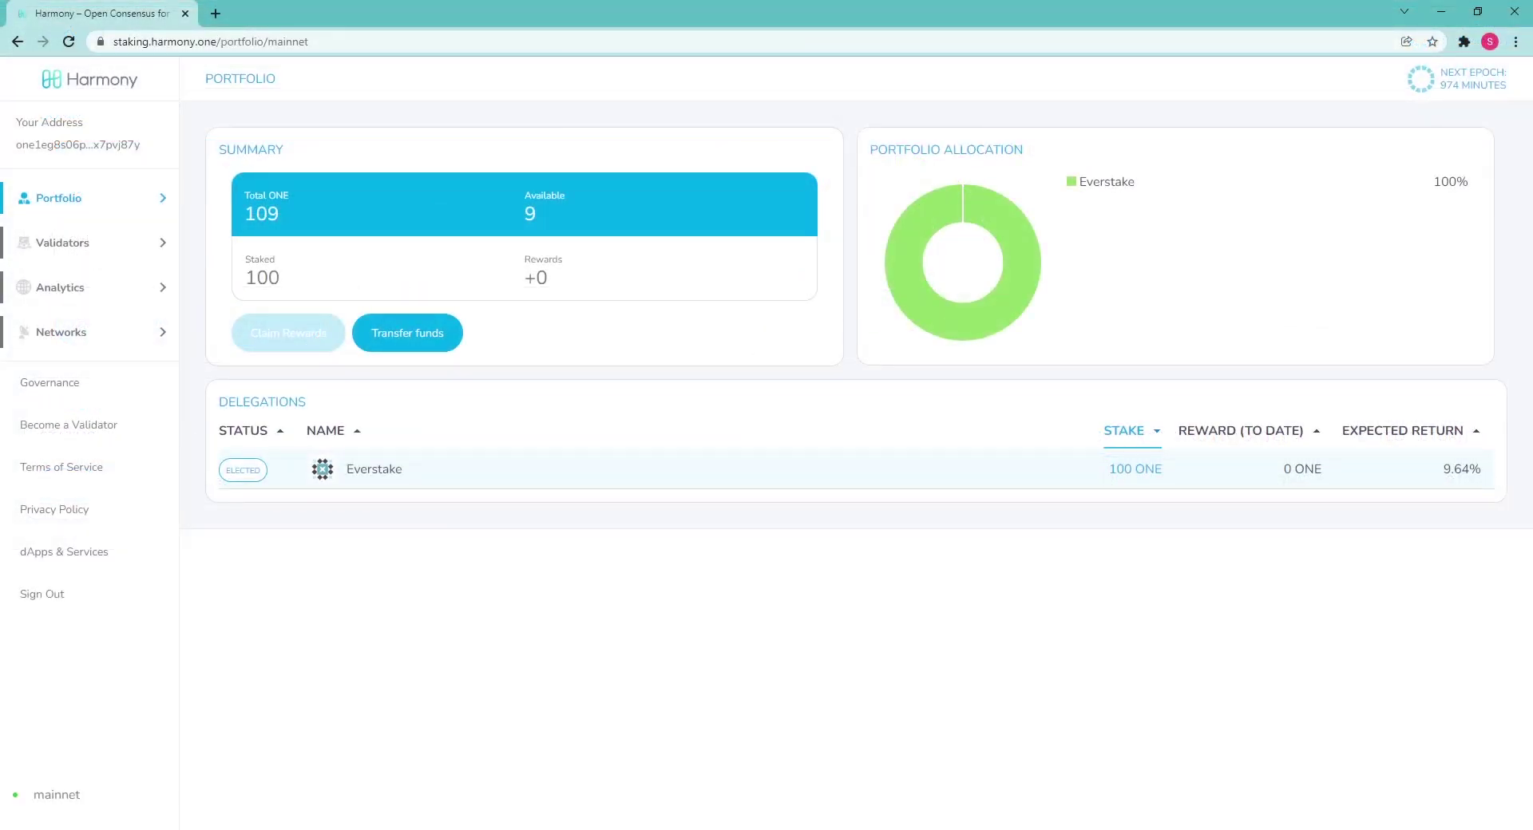
left_click(122, 244)
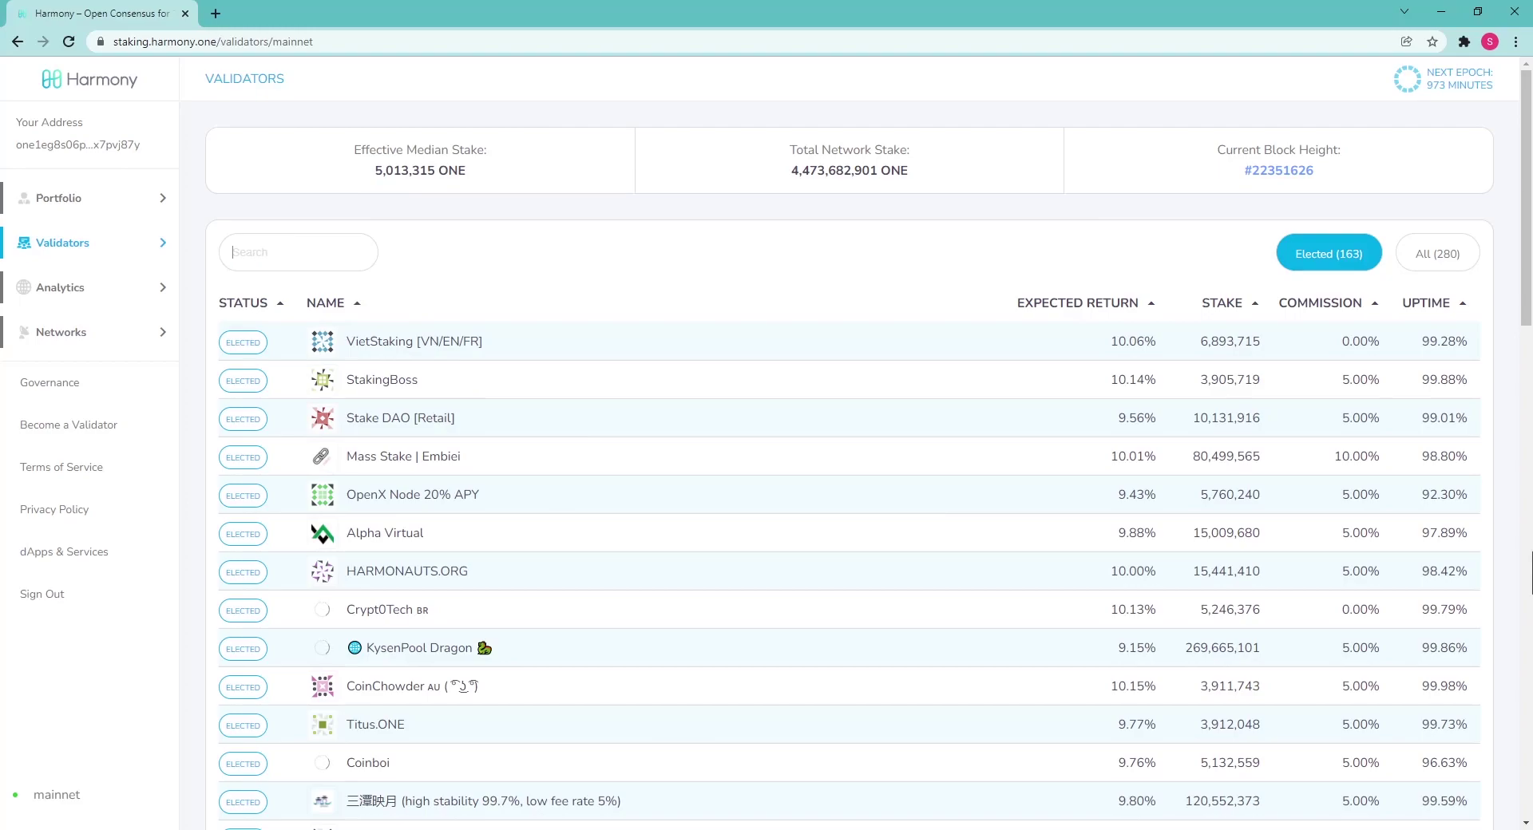
- Find Everstake and undelegate the maximum 100 ONE, signing with the wallet password
type("E")
type("VERS")
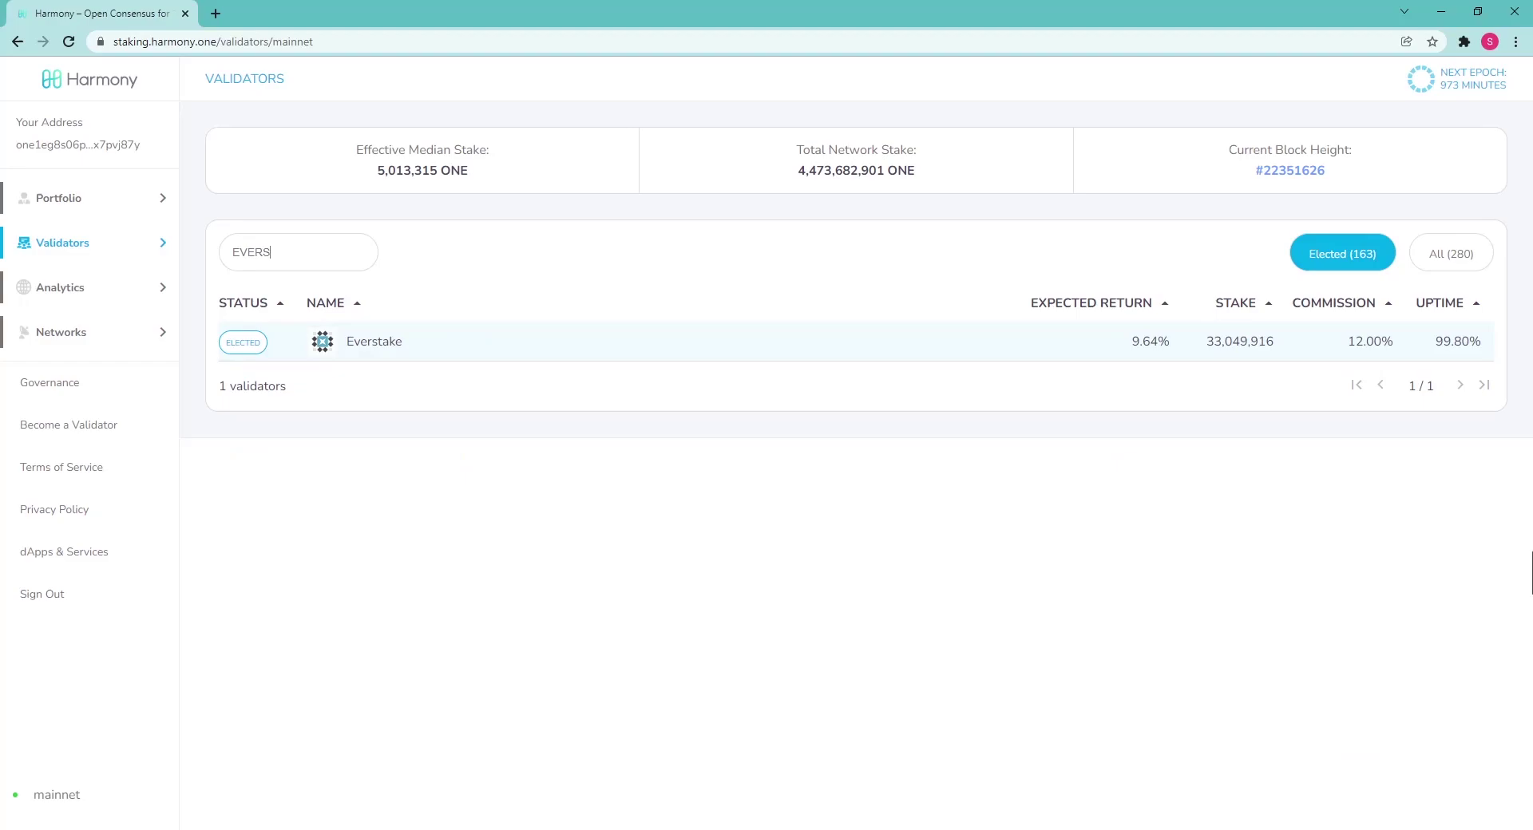
type("TAKE")
left_click(425, 339)
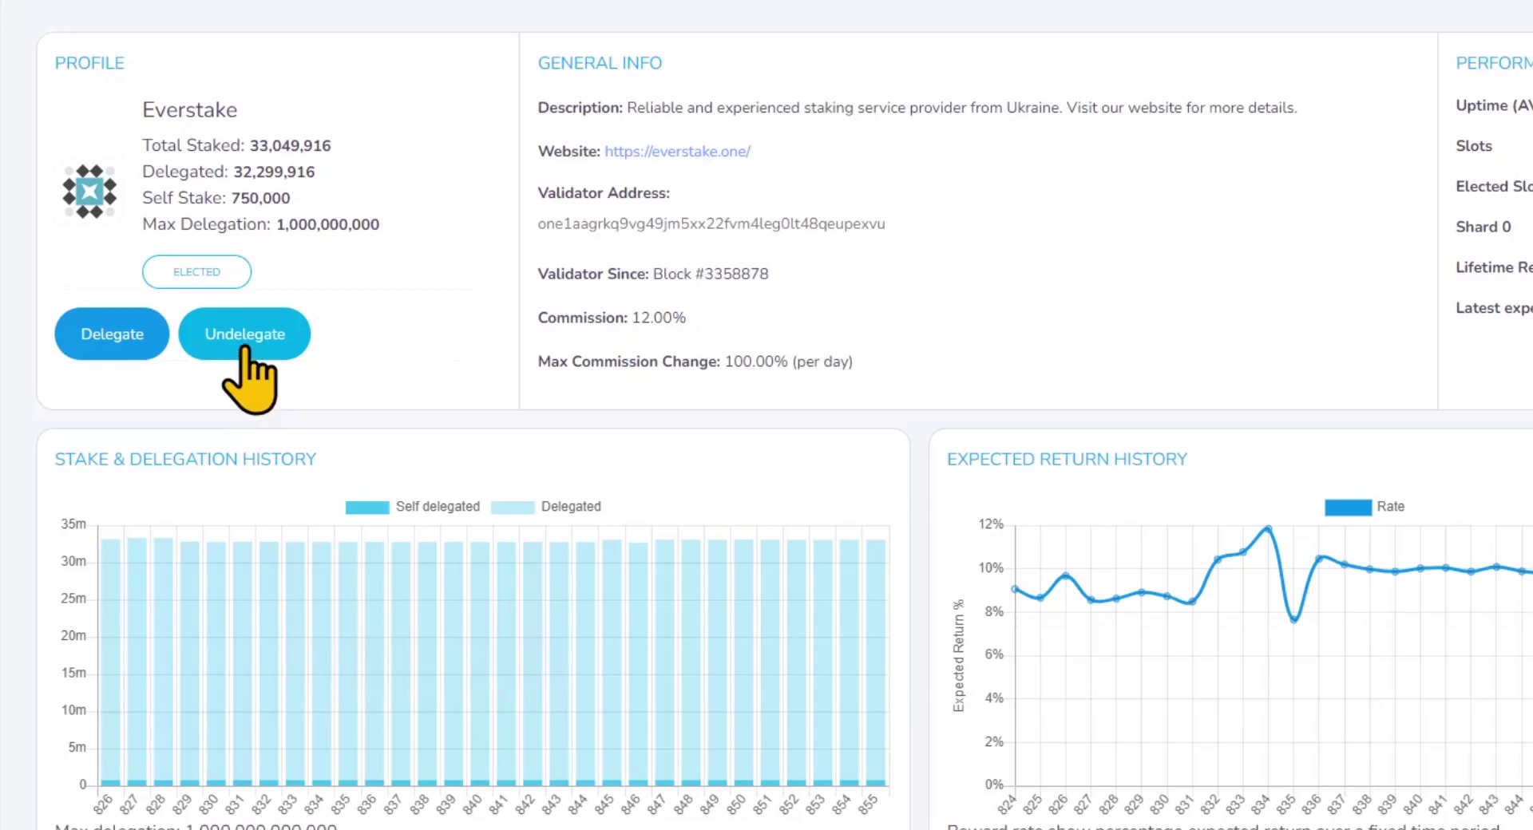
left_click(240, 341)
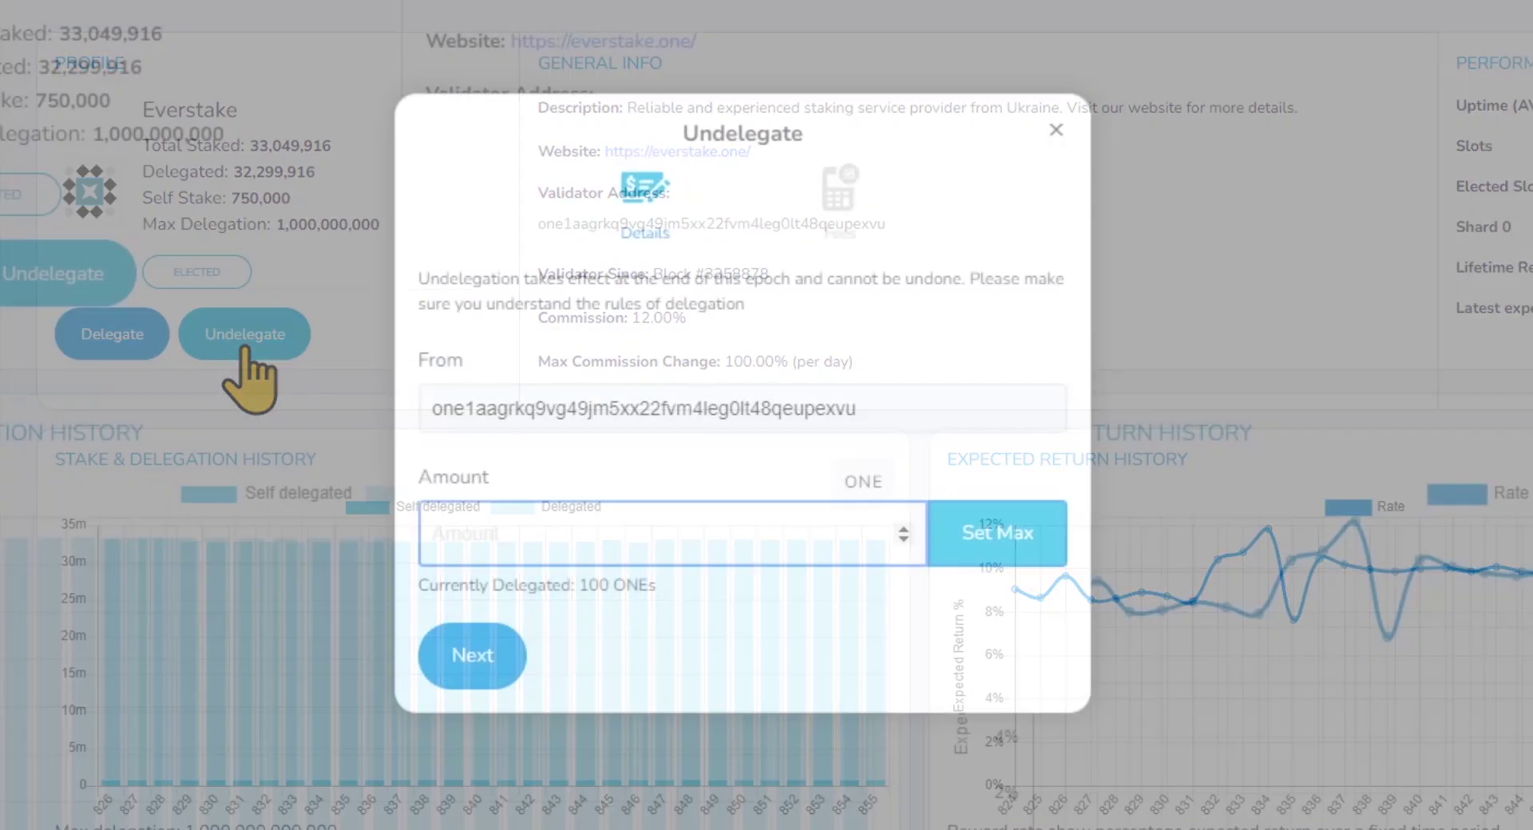
left_click(992, 557)
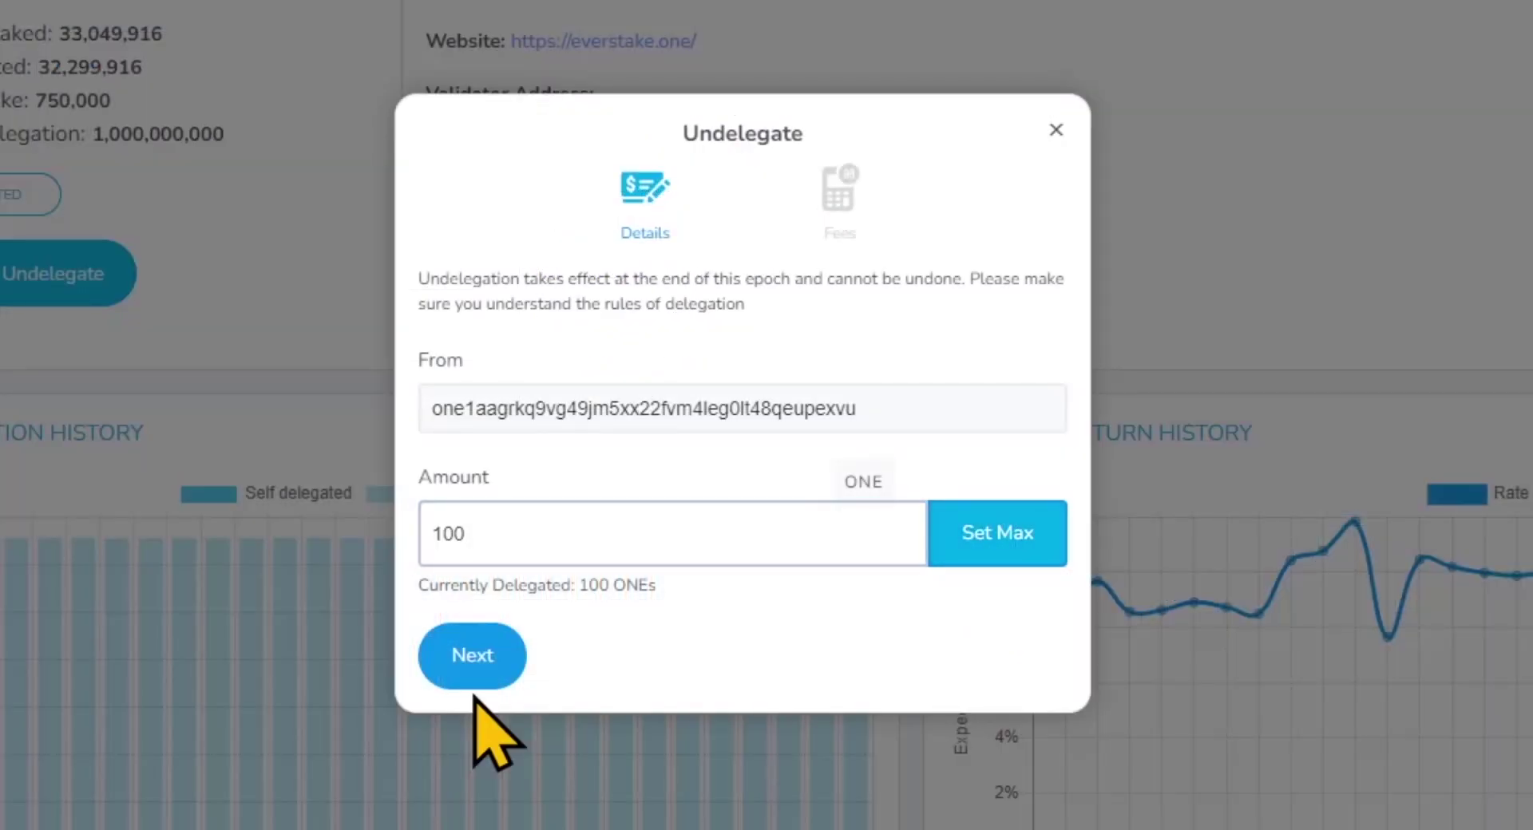
left_click(471, 659)
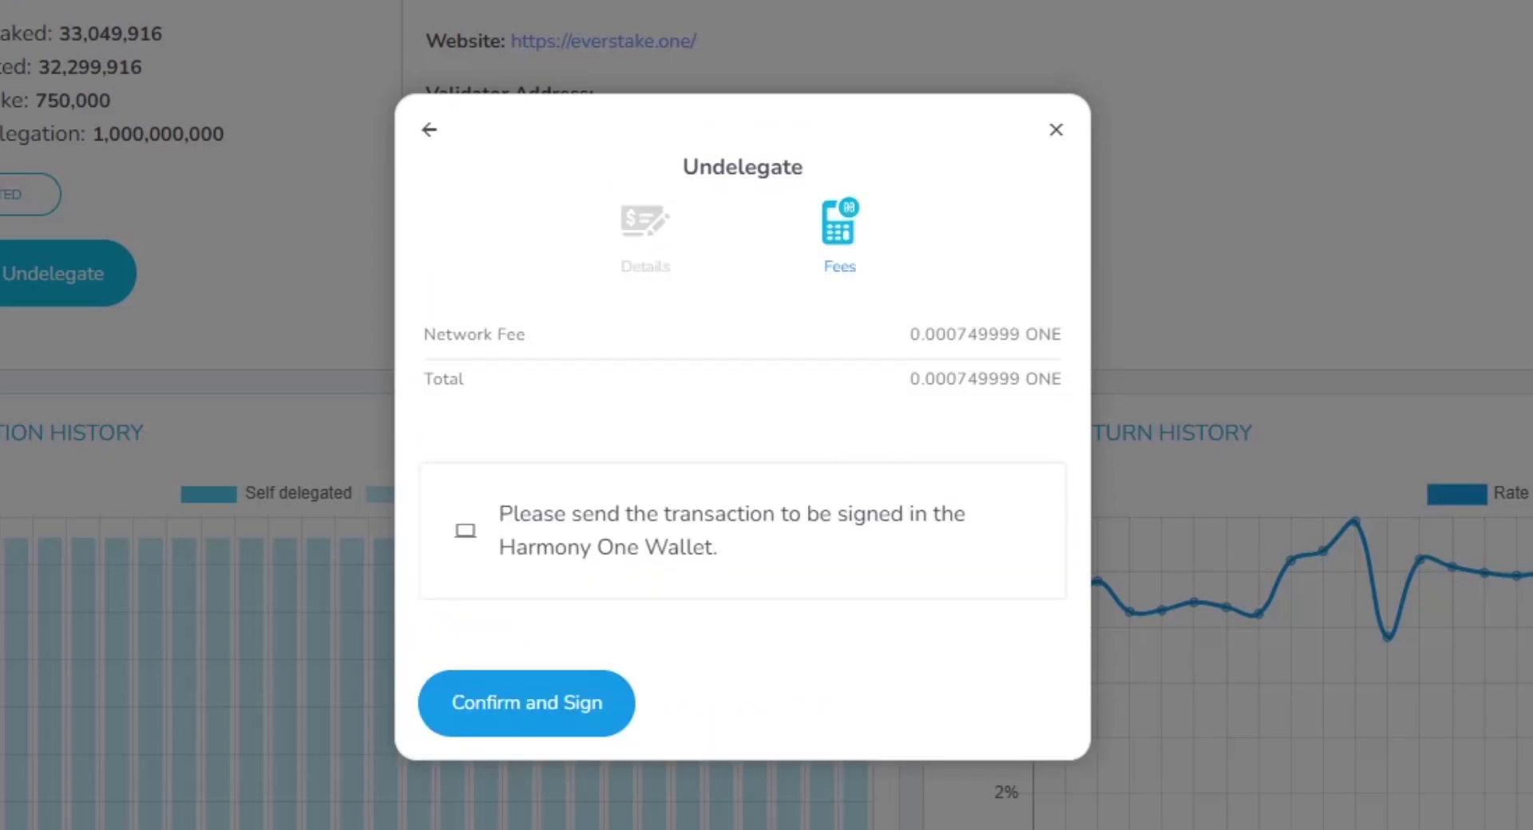
left_click(527, 722)
type("*********")
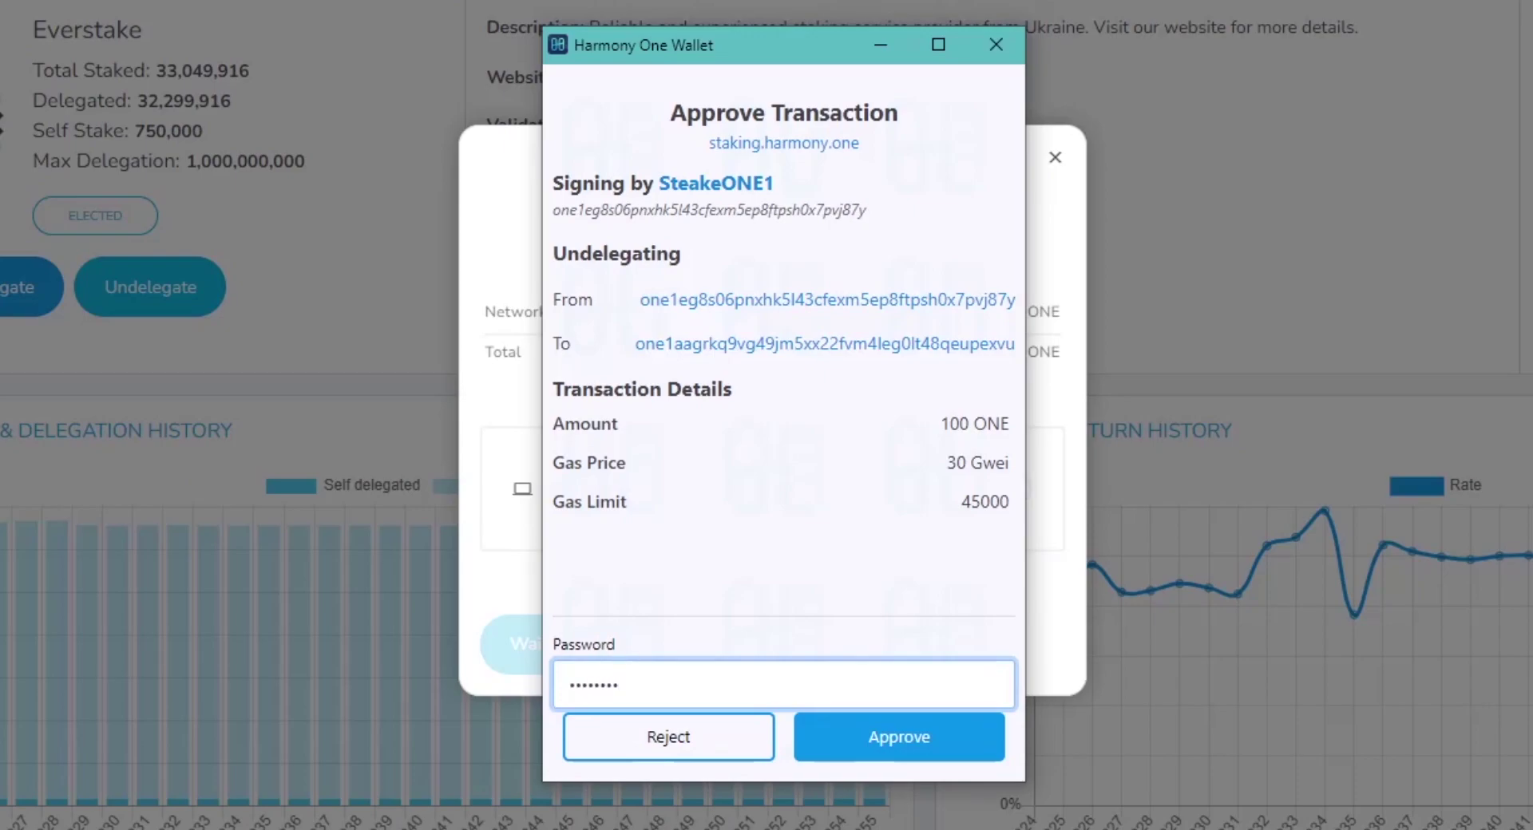